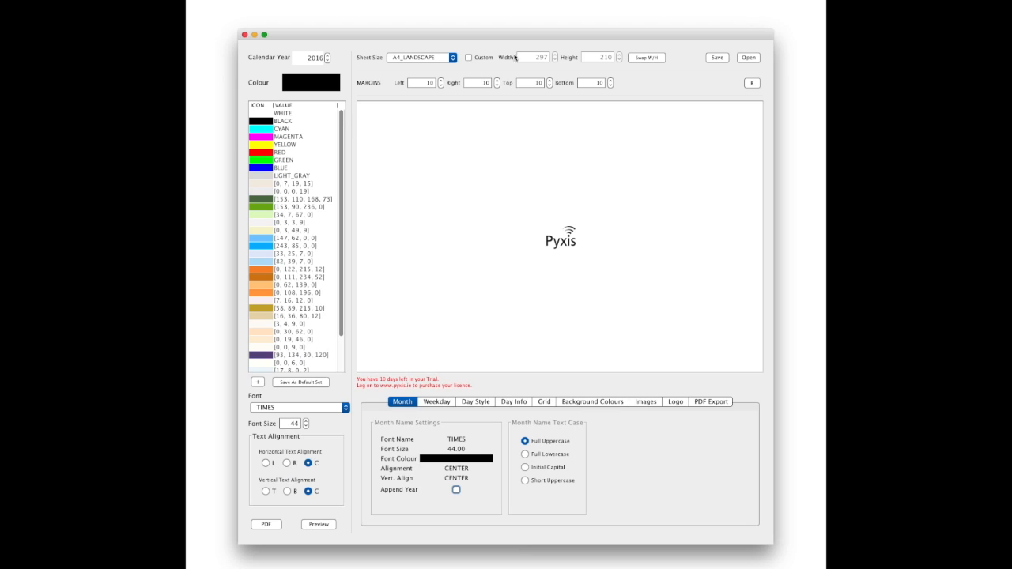
Step: Review the settings for month, weekday, day style, day info, grid, background colours, images, logo and PDF export
left_click_drag(514, 36, 513, 31)
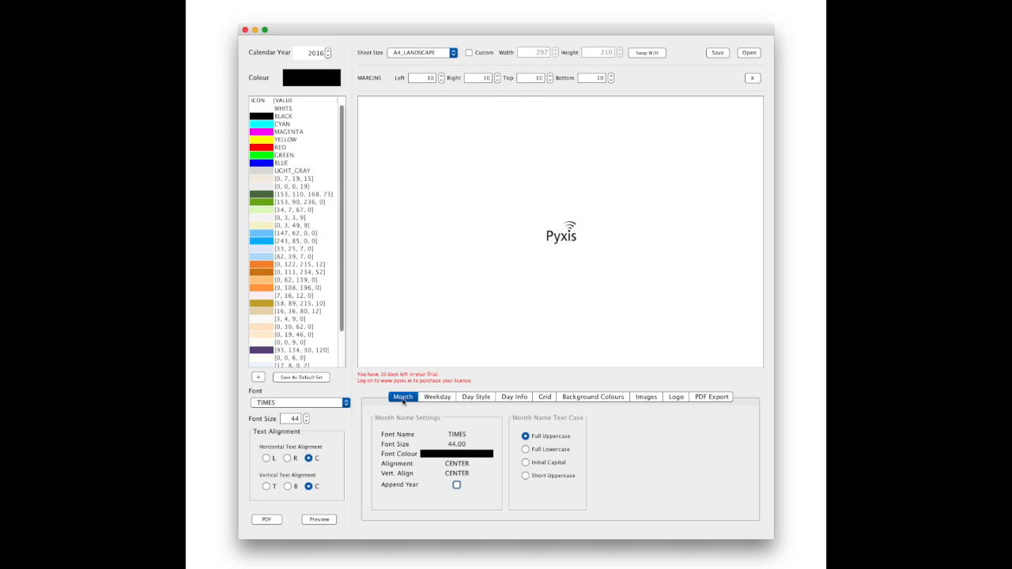
left_click(441, 399)
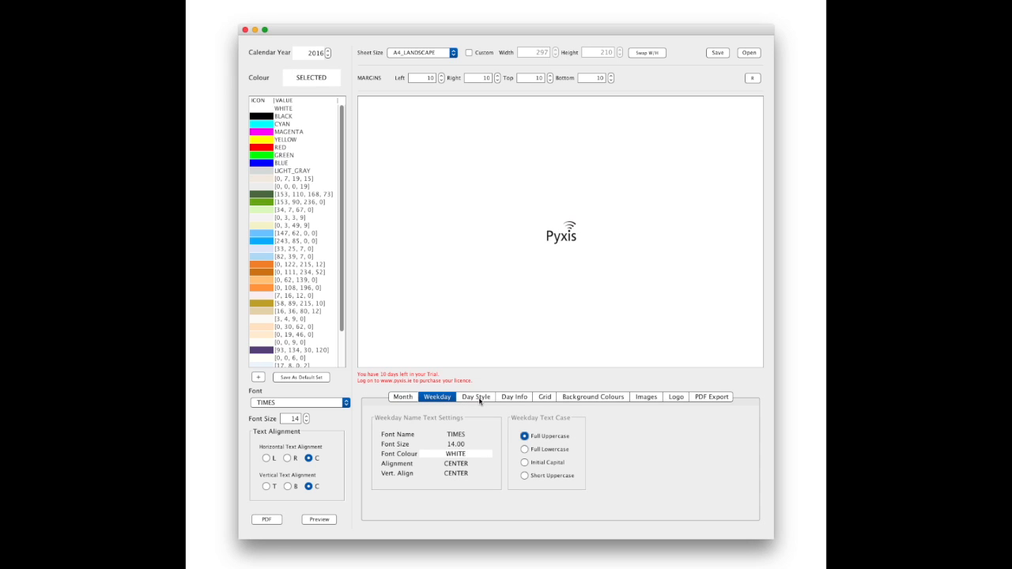
left_click(479, 399)
left_click(517, 399)
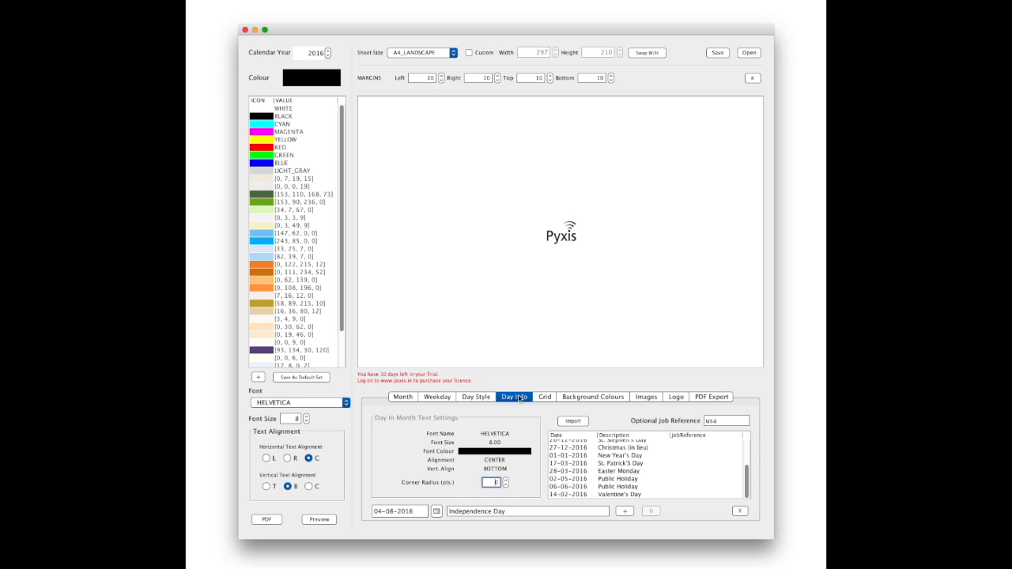
left_click(545, 398)
left_click(578, 399)
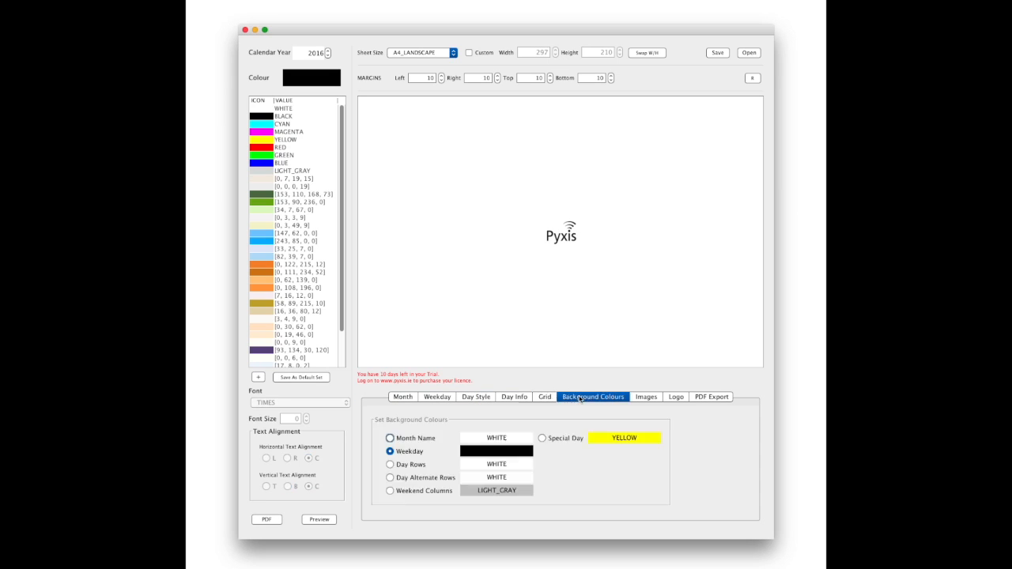
left_click(647, 398)
left_click(676, 398)
left_click(710, 397)
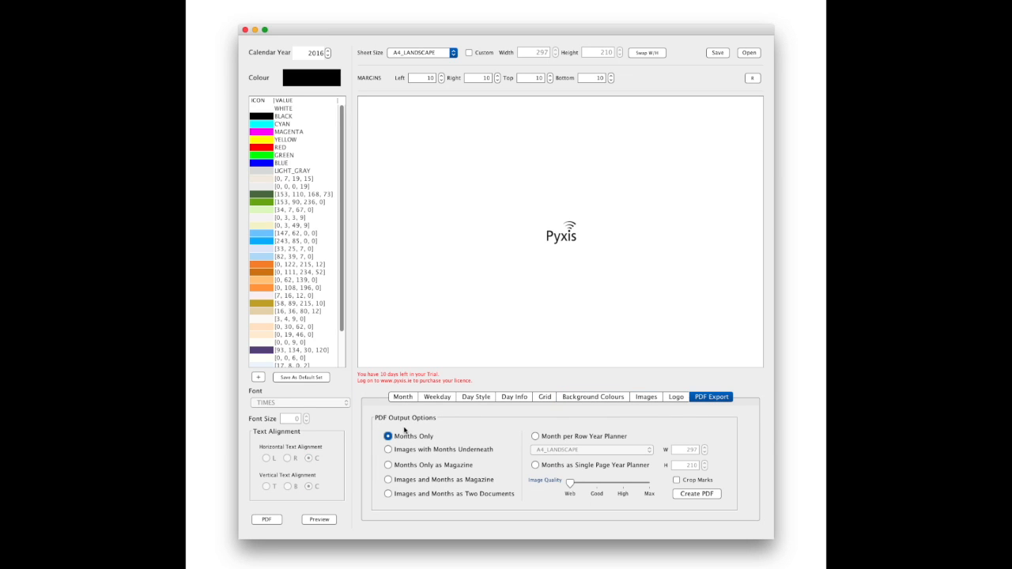
Step: Set the month name's font colour to the green [153, 90, 236, 0] and preview the calendar
left_click(320, 520)
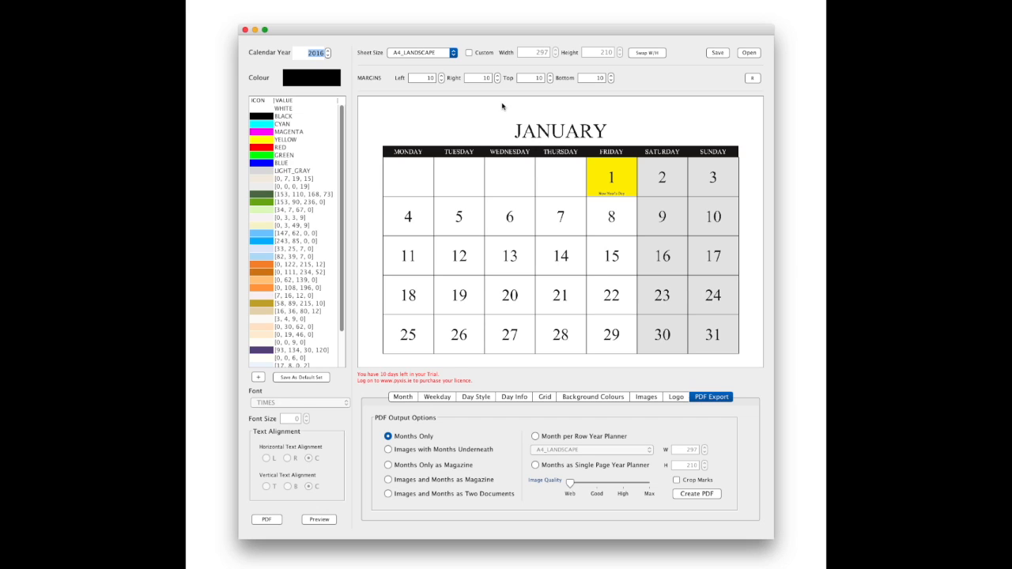
left_click(579, 398)
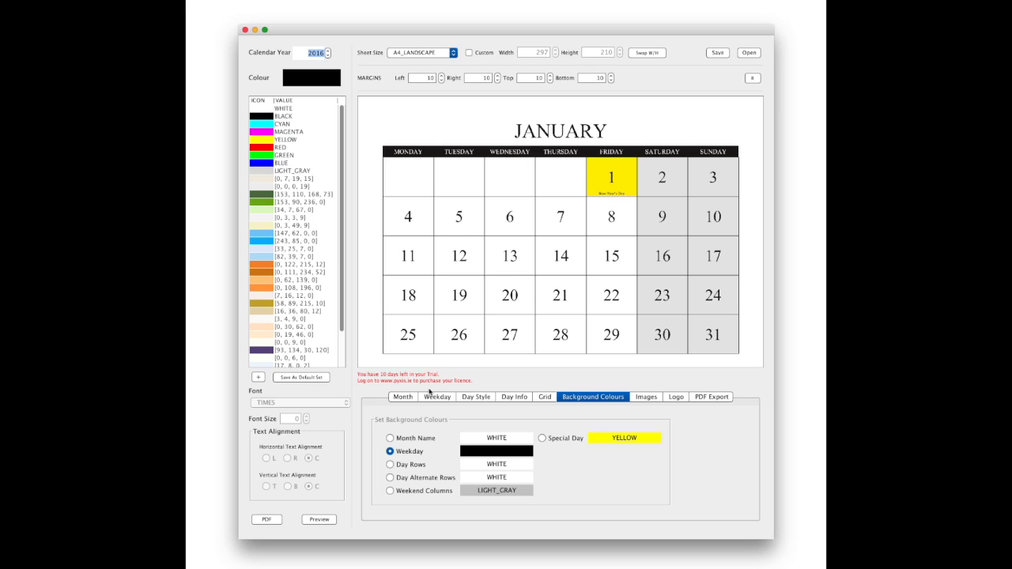
left_click(404, 398)
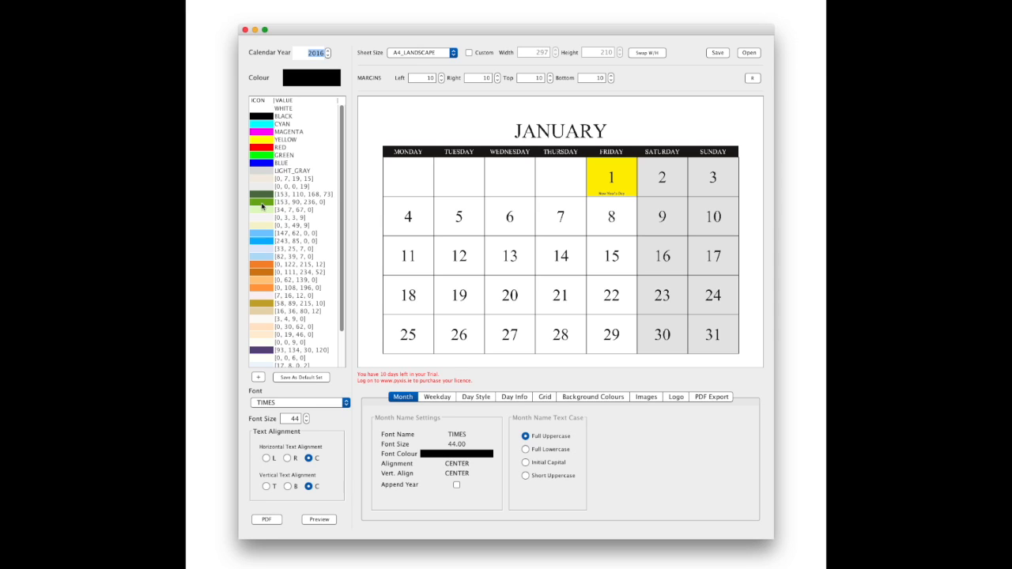
left_click(268, 202)
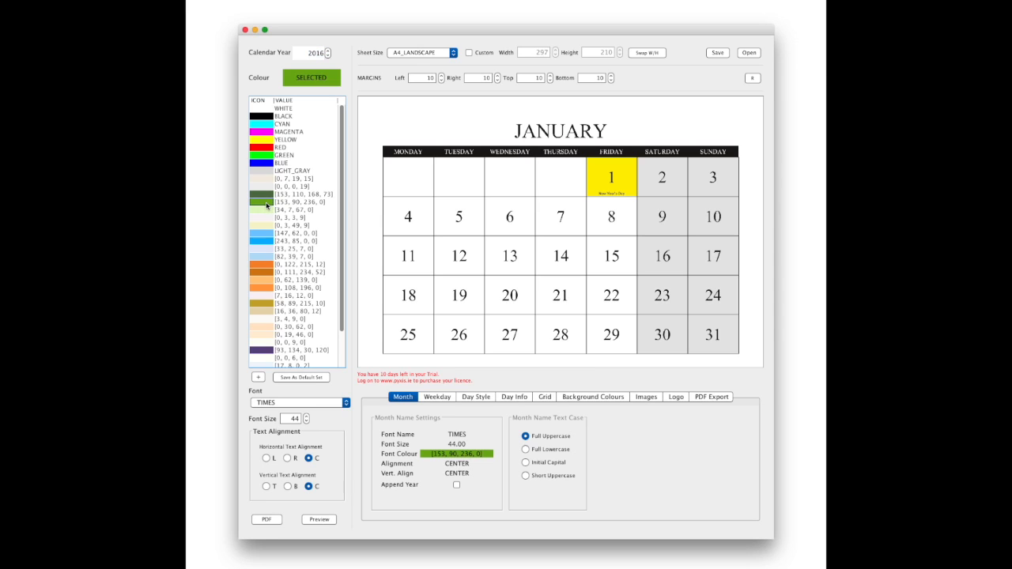
left_click(320, 521)
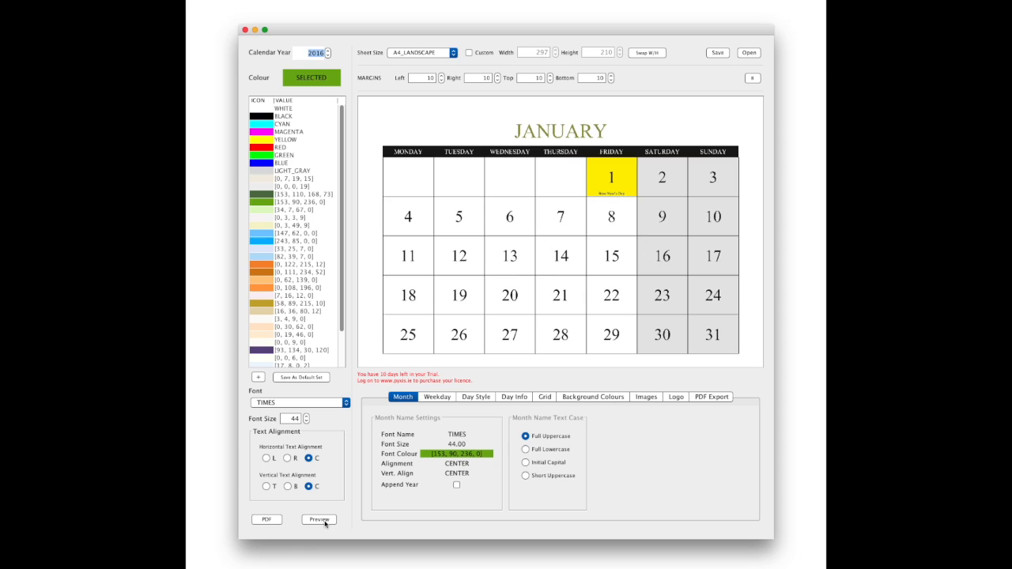
Step: Set the weekday background to [153, 90, 236, 0] and the month name background to [153, 110, 168, 73], previewing each change
left_click(587, 397)
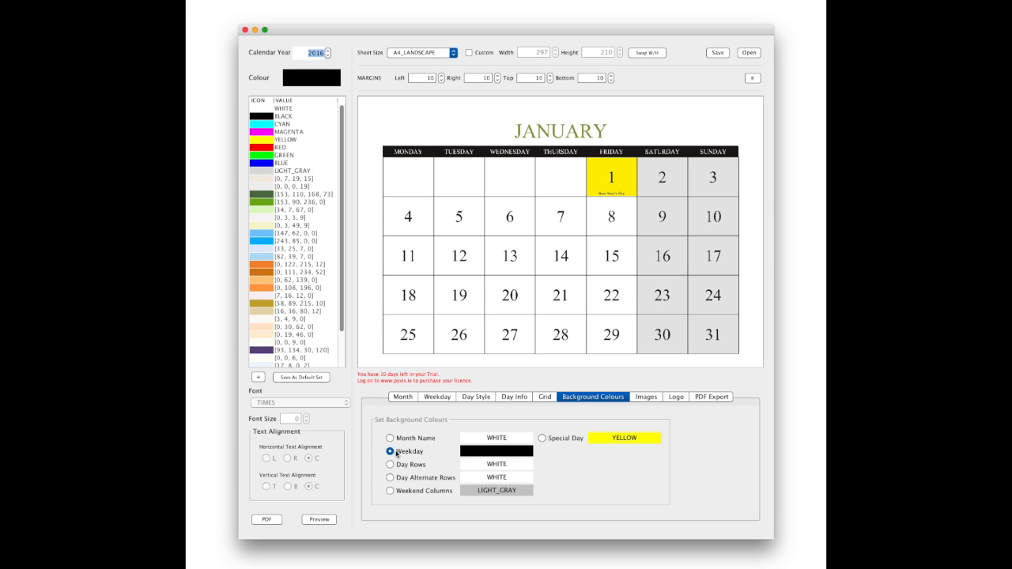
left_click(266, 202)
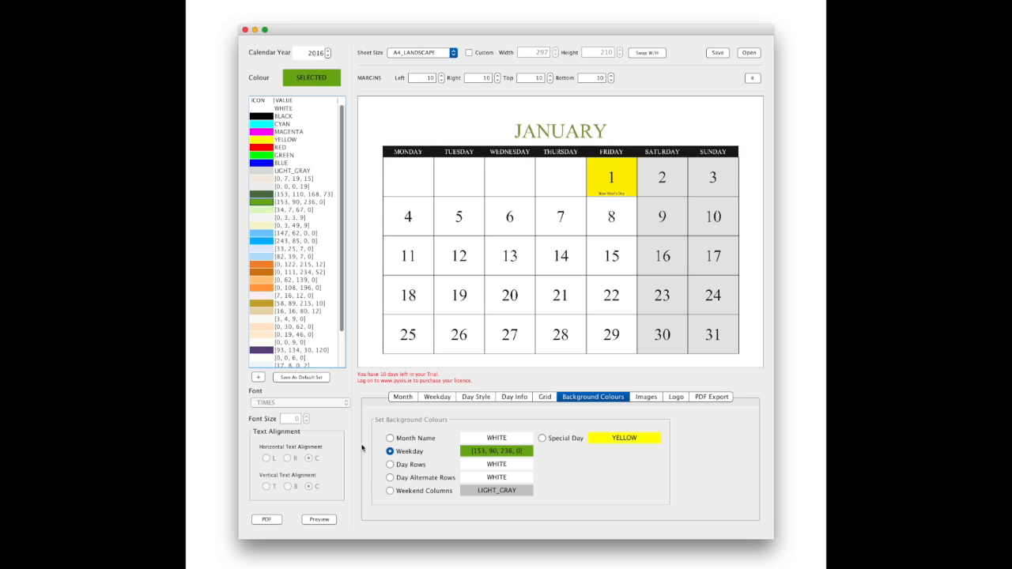
left_click(320, 520)
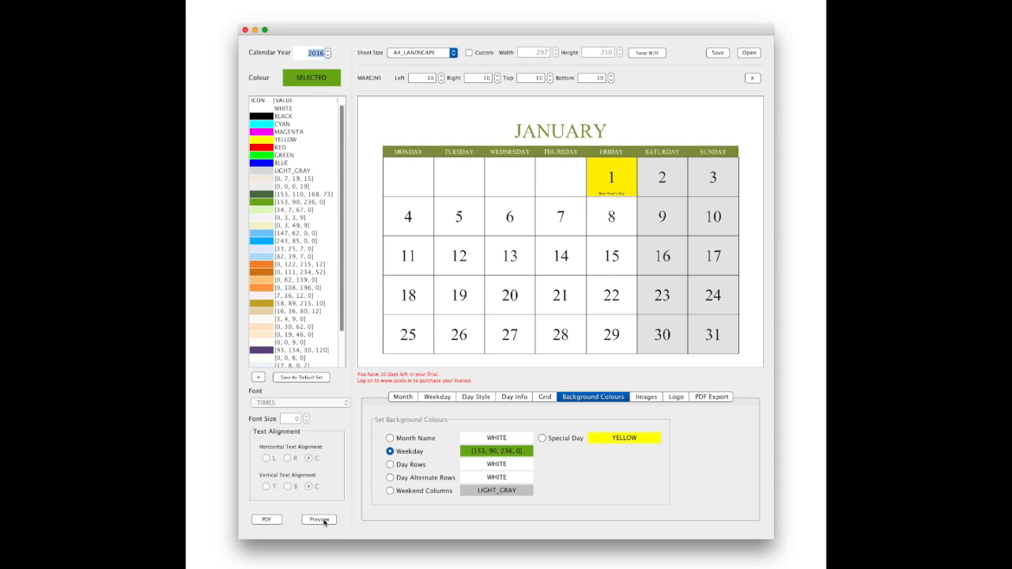
left_click(406, 437)
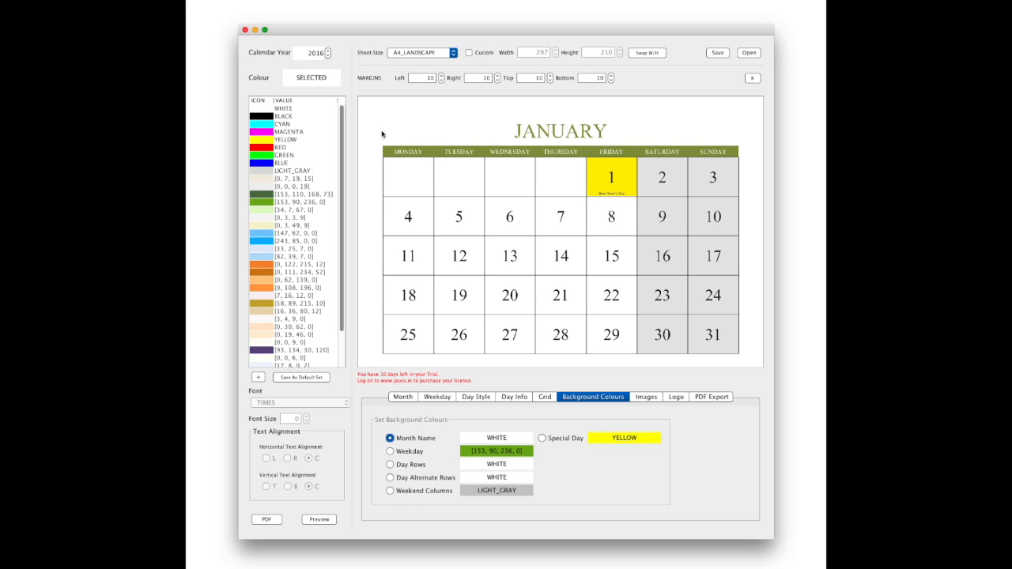
left_click(269, 198)
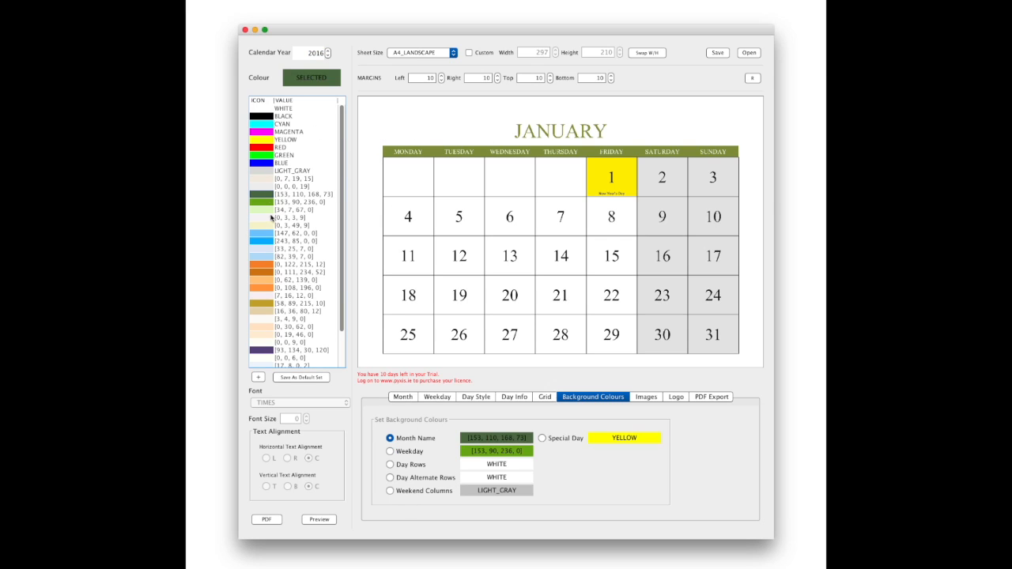
left_click(321, 520)
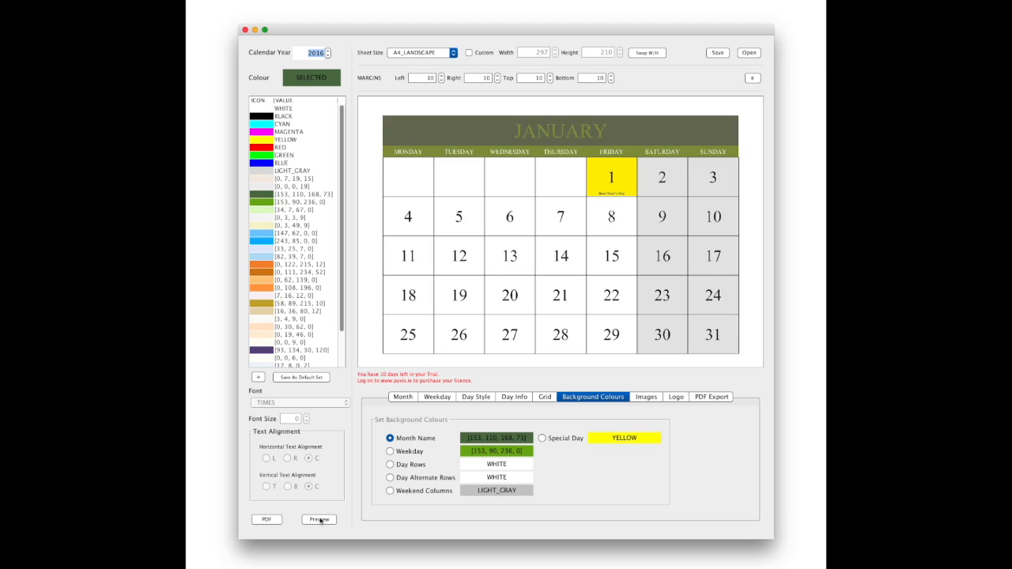
Step: Set the inner grid's stroke colour to [0, 0, 0, 19], disable the outer grid border, and preview the calendar
left_click(545, 397)
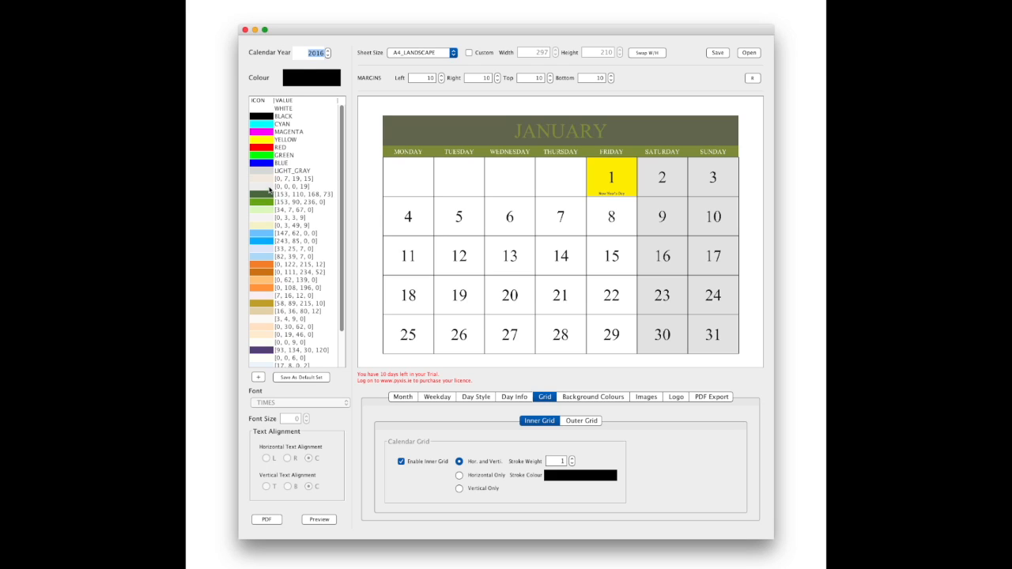
left_click(270, 189)
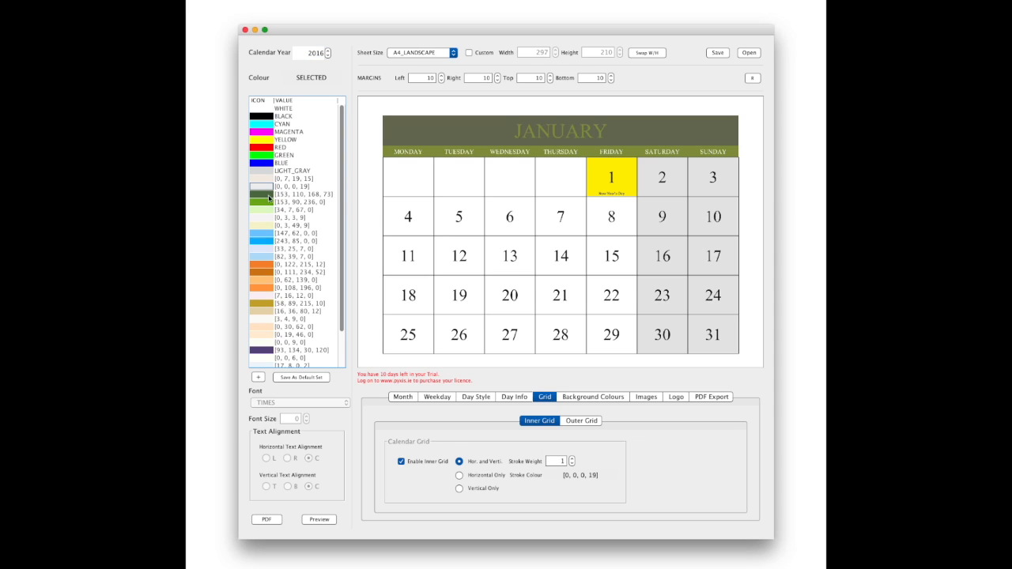
left_click(596, 421)
left_click(404, 461)
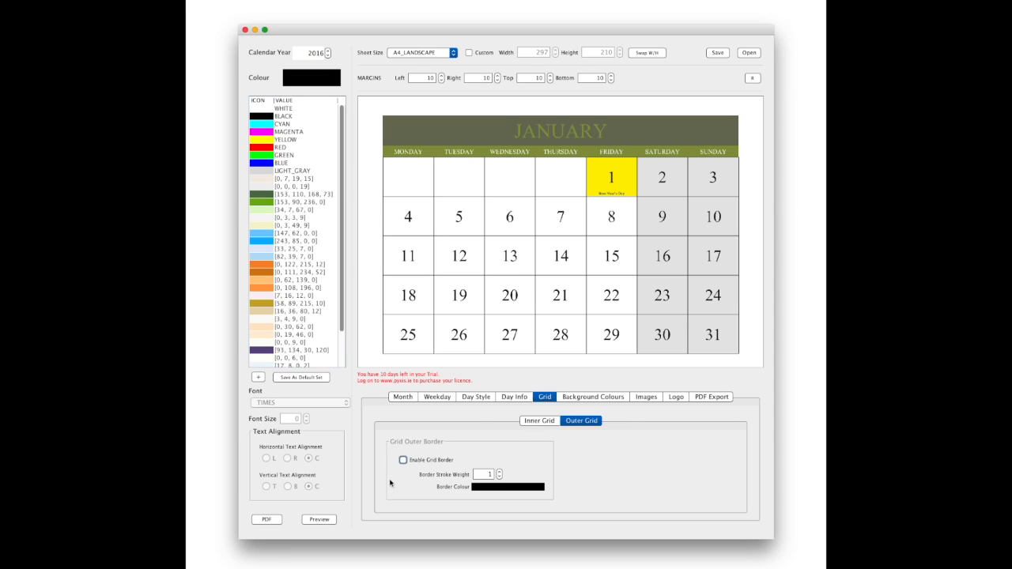
left_click(320, 520)
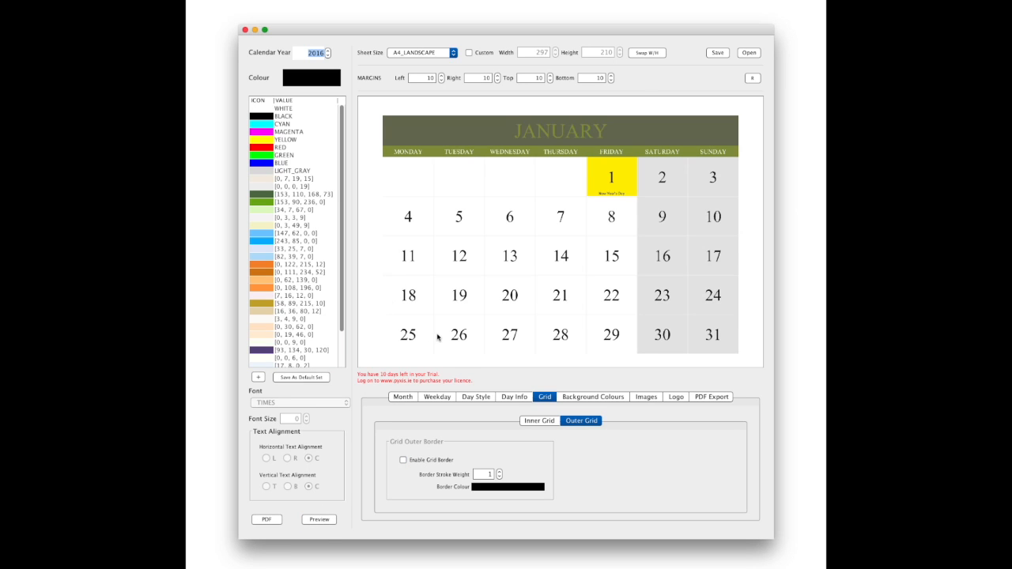
Step: Generate the calendar PDF, look through its pages up to March in the PDF viewer, and close it
left_click(269, 520)
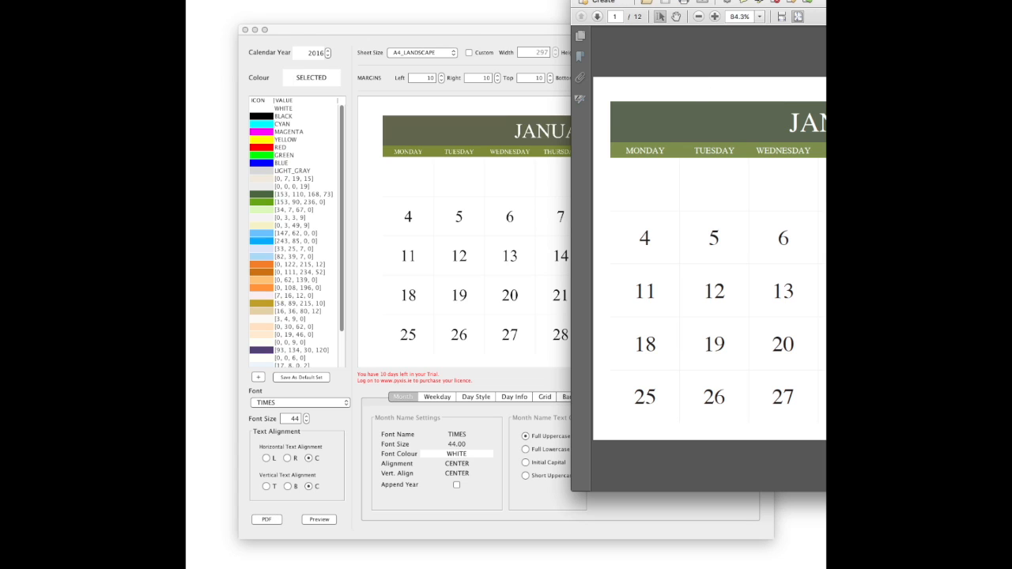
left_click_drag(703, 0, 384, 42)
scroll(563, 309, "down", 2)
scroll(571, 309, "down", 2)
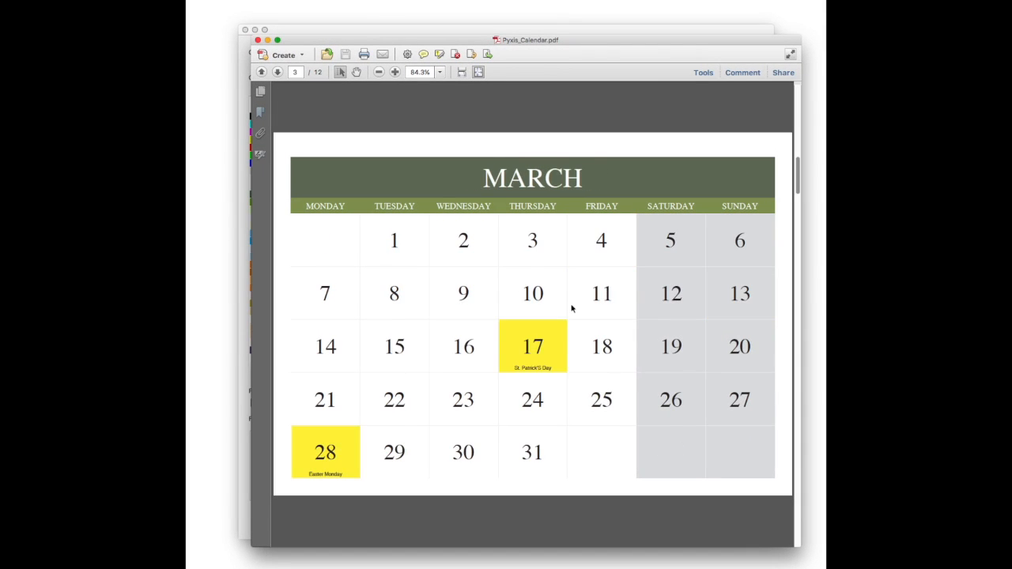
left_click(258, 39)
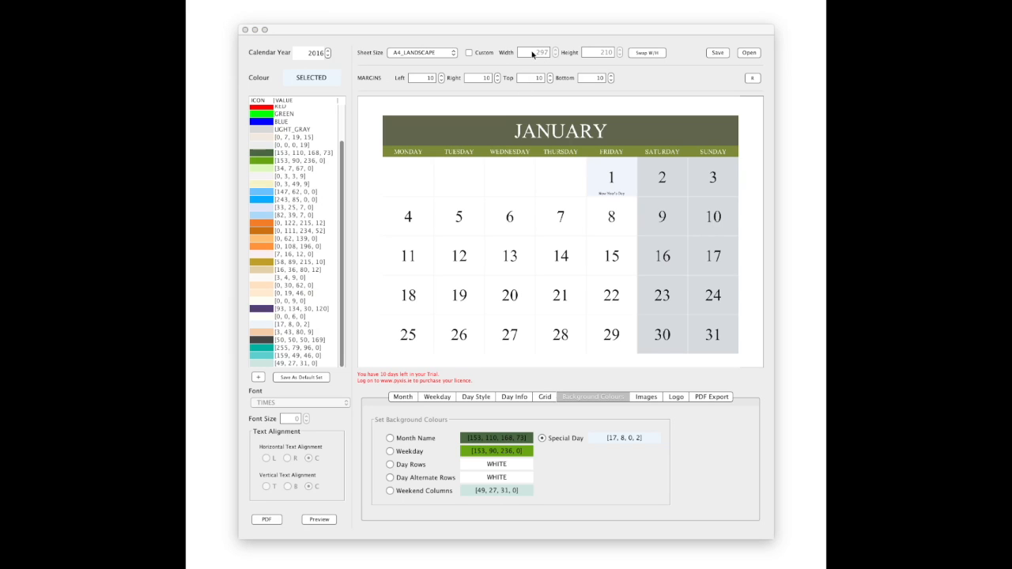
Step: Enable a custom sheet size with a width of 210 and preview the square calendar
left_click(477, 53)
double_click(526, 52)
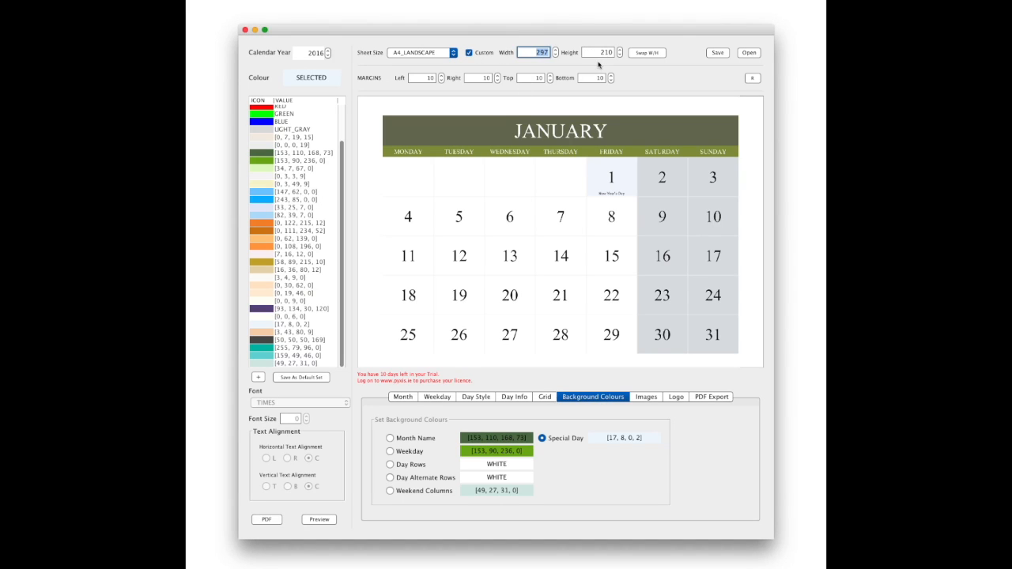
type("210")
left_click(325, 520)
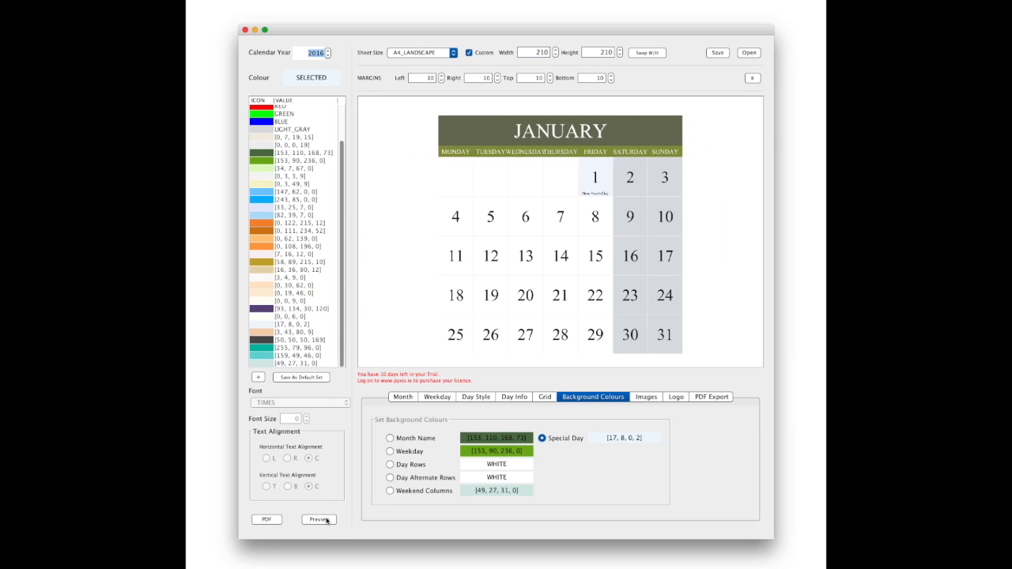
Step: Generate the PDF of the 210 x 210 calendar and look through its month pages
left_click(267, 519)
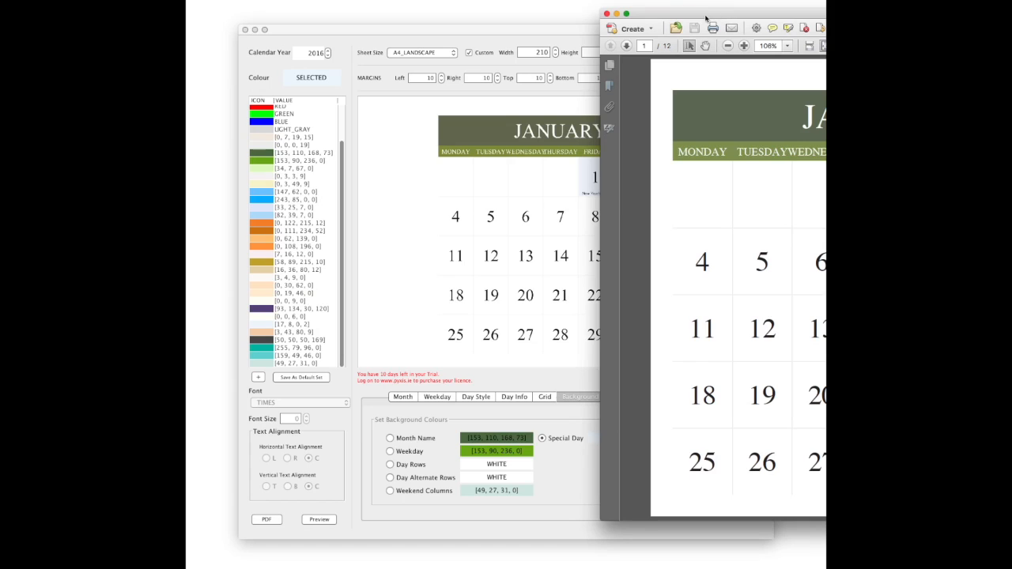
scroll(391, 207, "down", 15)
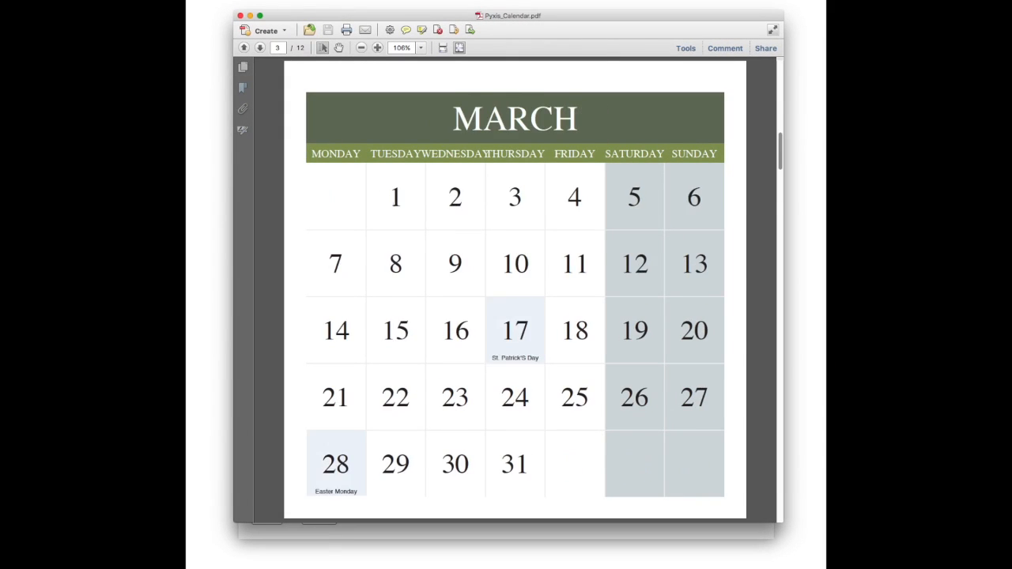
scroll(399, 200, "up", 6)
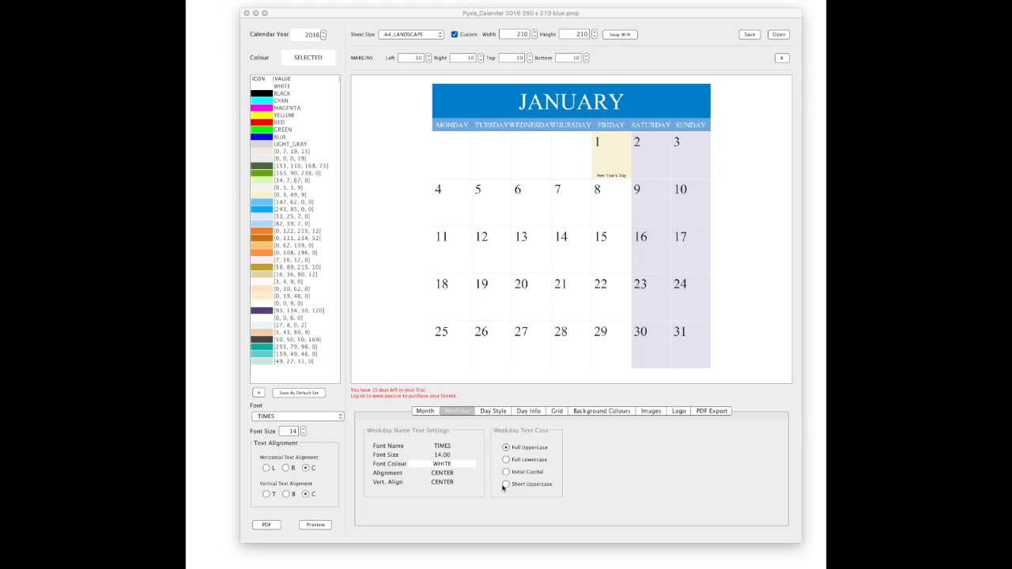
Step: Switch the weekday names to short uppercase and generate the updated calendar PDF for review
left_click(506, 484)
left_click(316, 526)
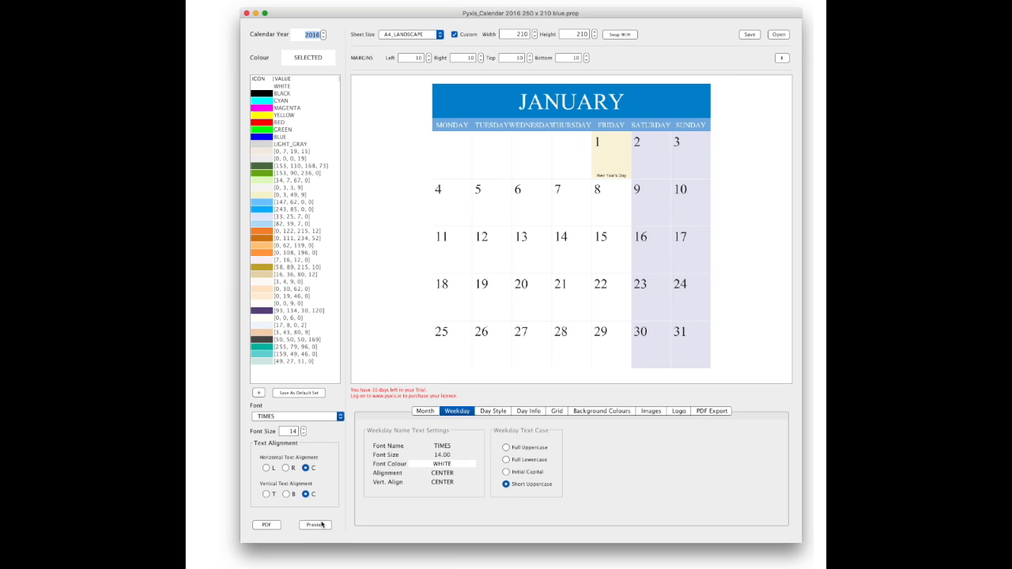
left_click(266, 525)
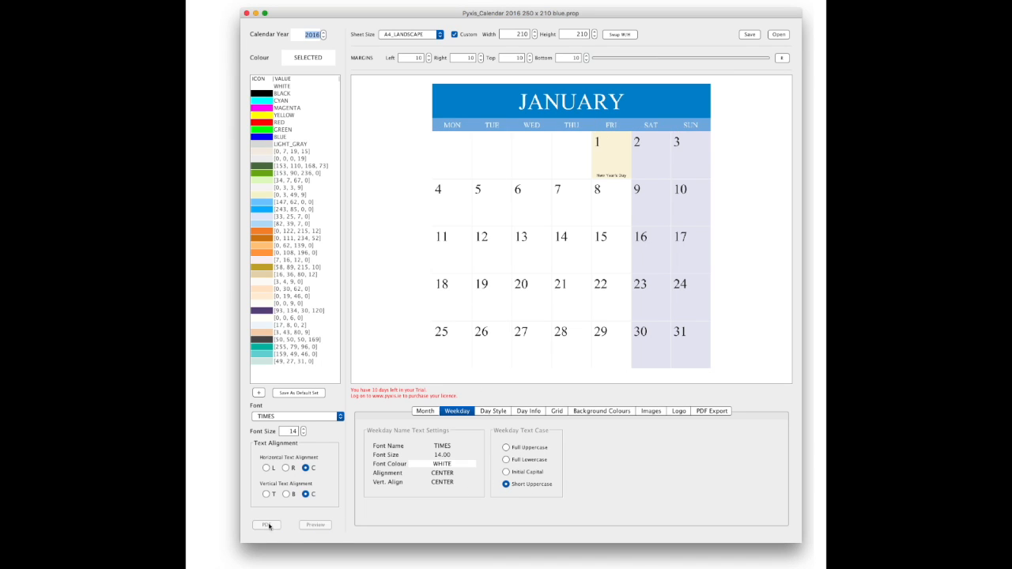
left_click_drag(809, 26, 377, 45)
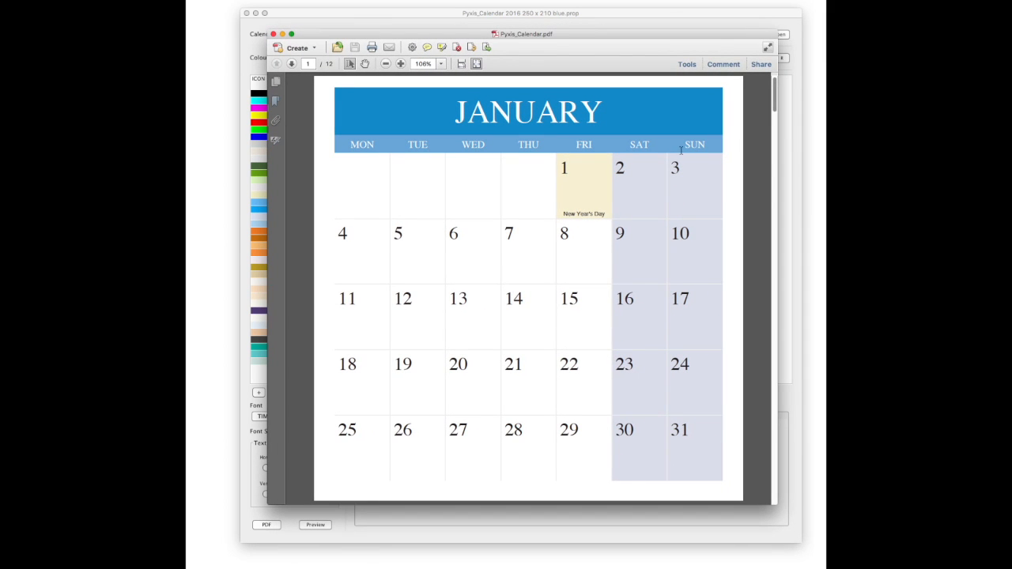
left_click(273, 34)
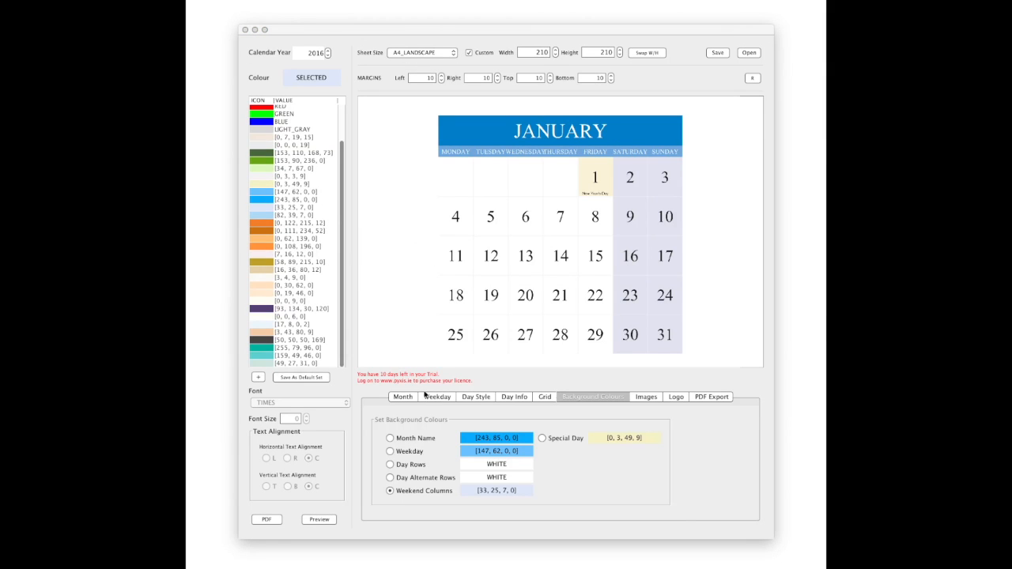
Step: Align the day numbers left and top at font size 26, and output the previewed calendar as PDF
left_click(477, 398)
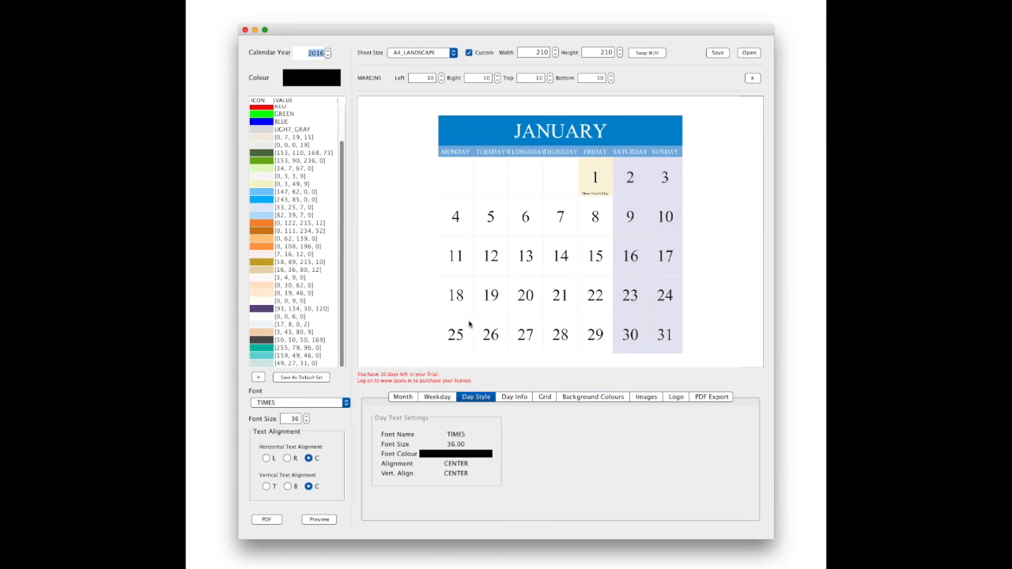
left_click(269, 458)
left_click(267, 486)
left_click(307, 422)
left_click(317, 520)
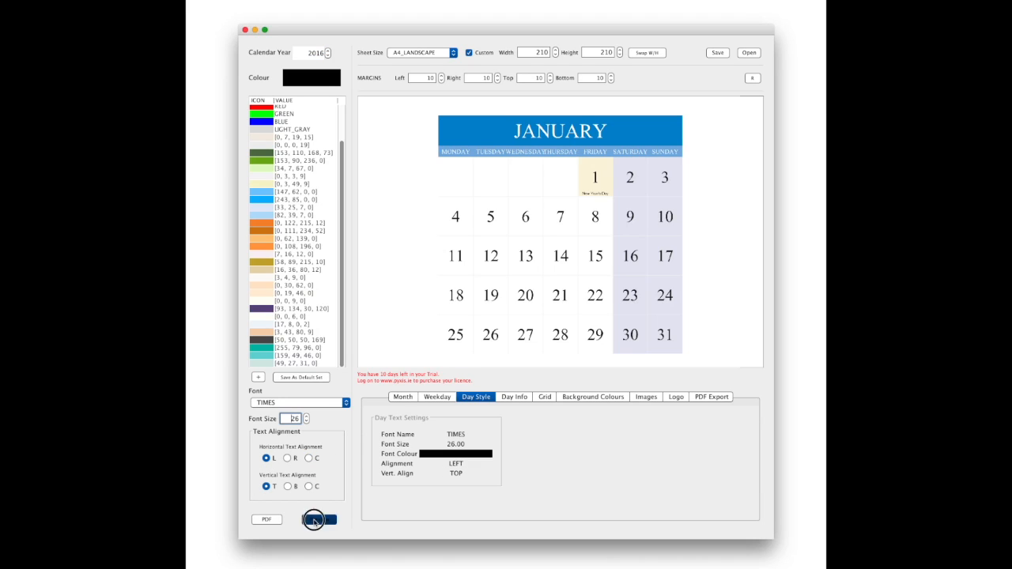
left_click(269, 520)
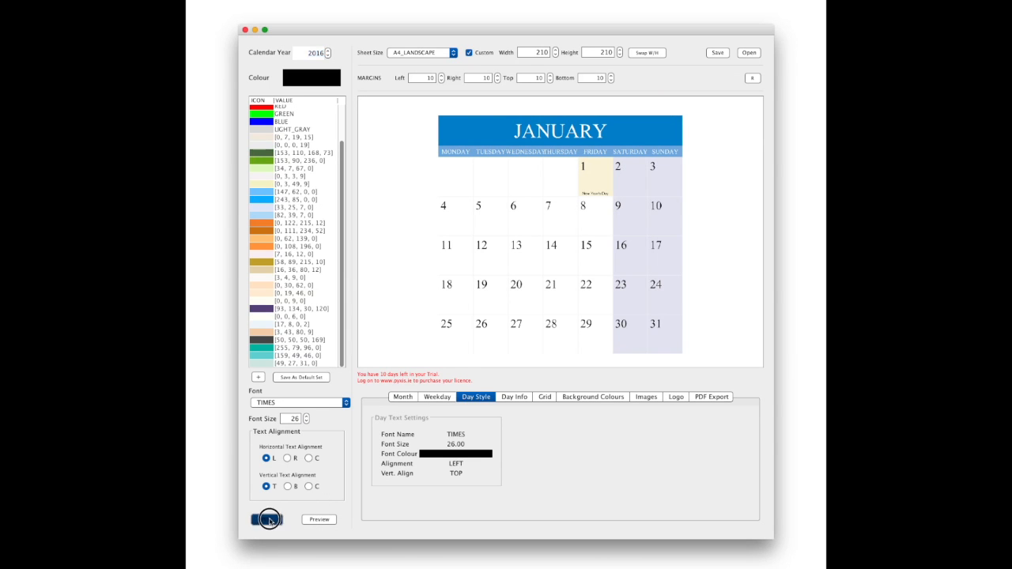
Step: Look through the month pages of the generated calendar PDF up to July, and close it
left_click_drag(746, 42, 365, 20)
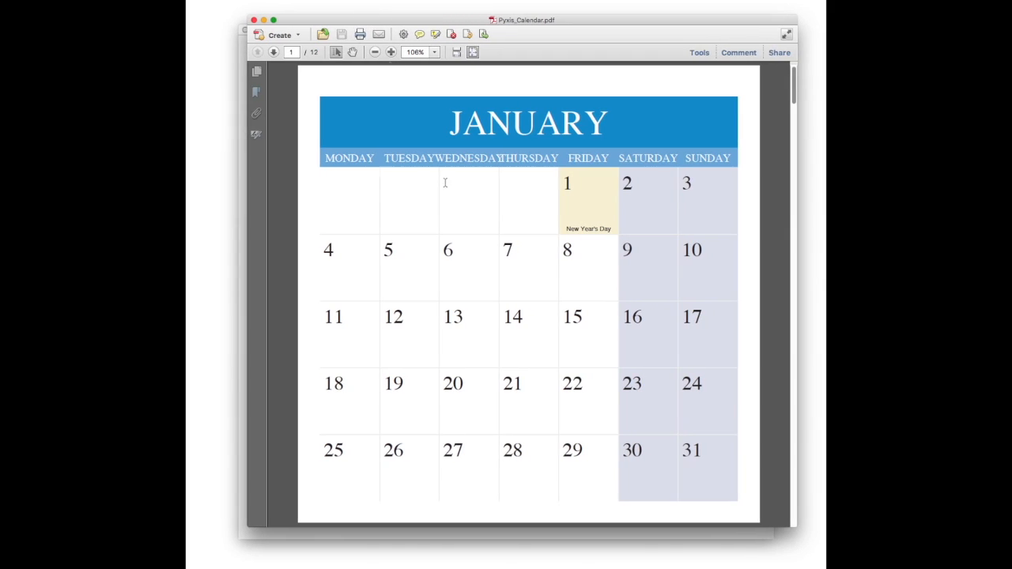
scroll(477, 251, "down", 10)
scroll(477, 249, "down", 20)
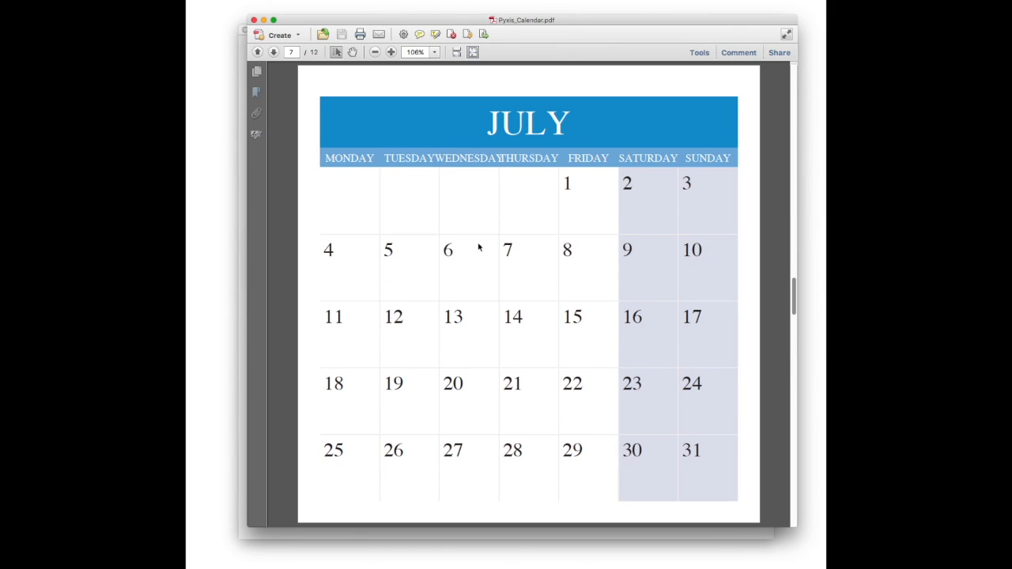
left_click(254, 20)
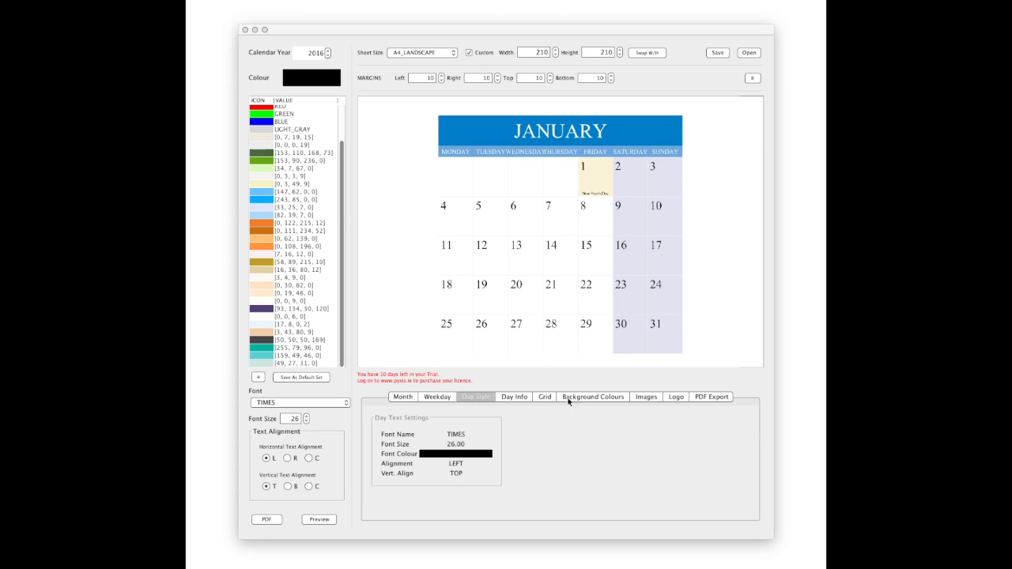
Step: Add an Independence Day entry dated 04-07-2016 with the job reference usa to the day information list
left_click(519, 400)
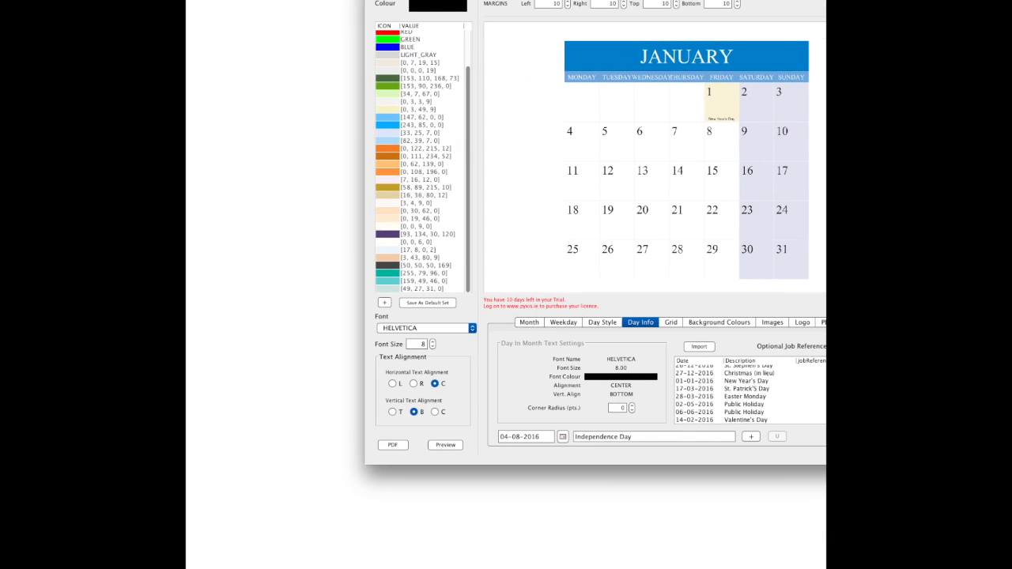
left_click(436, 511)
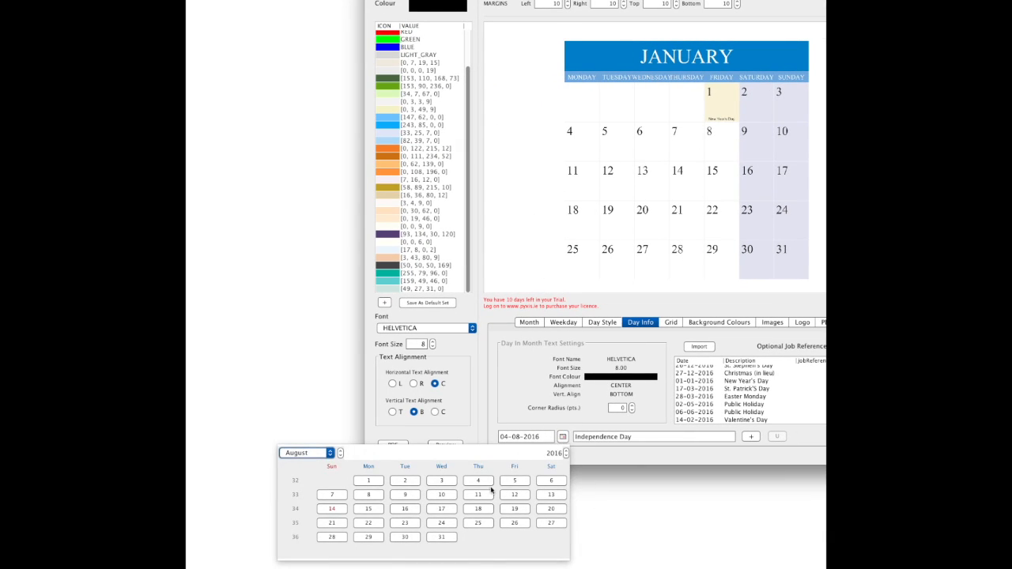
left_click(340, 456)
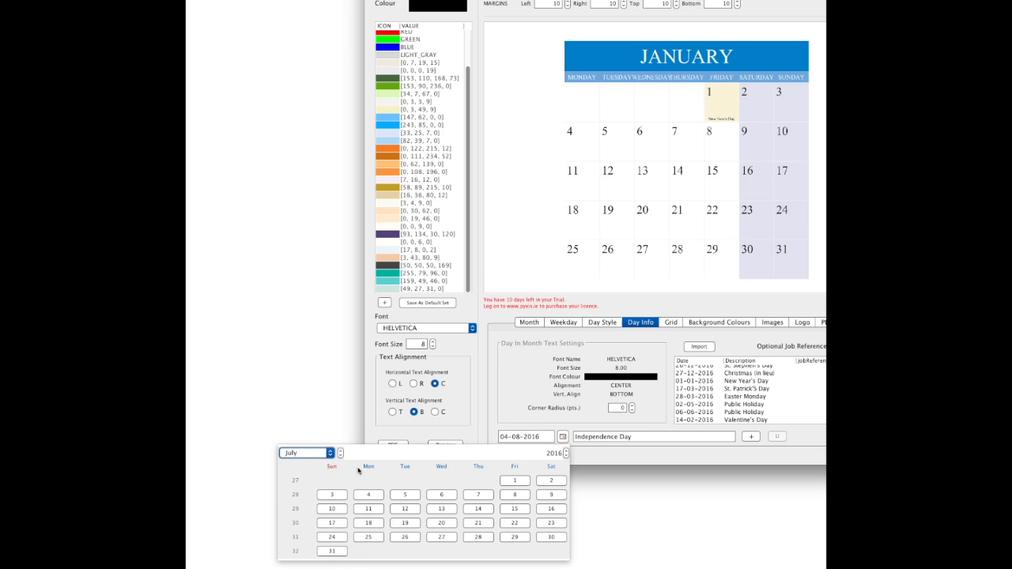
left_click(369, 494)
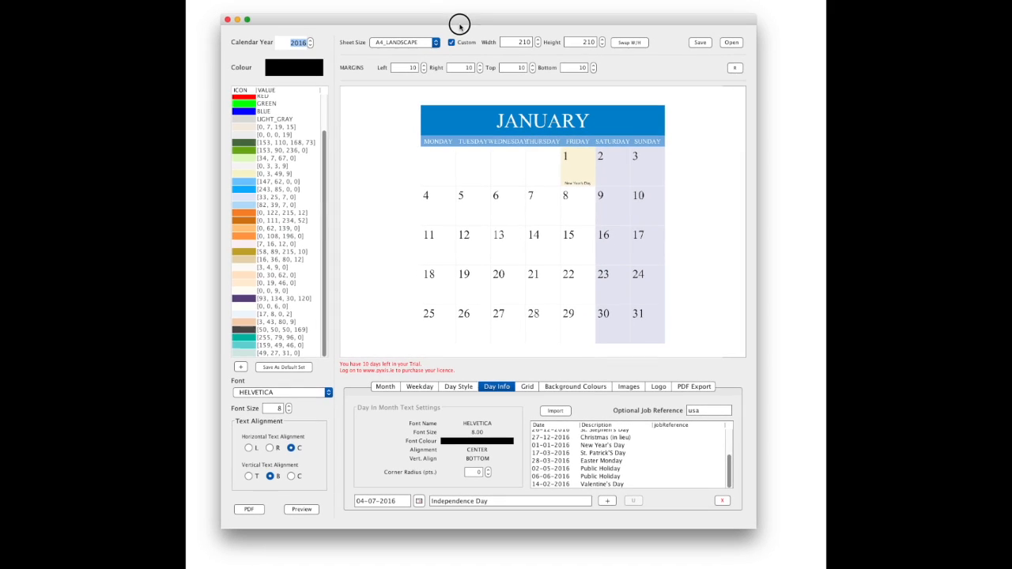
left_click(707, 410)
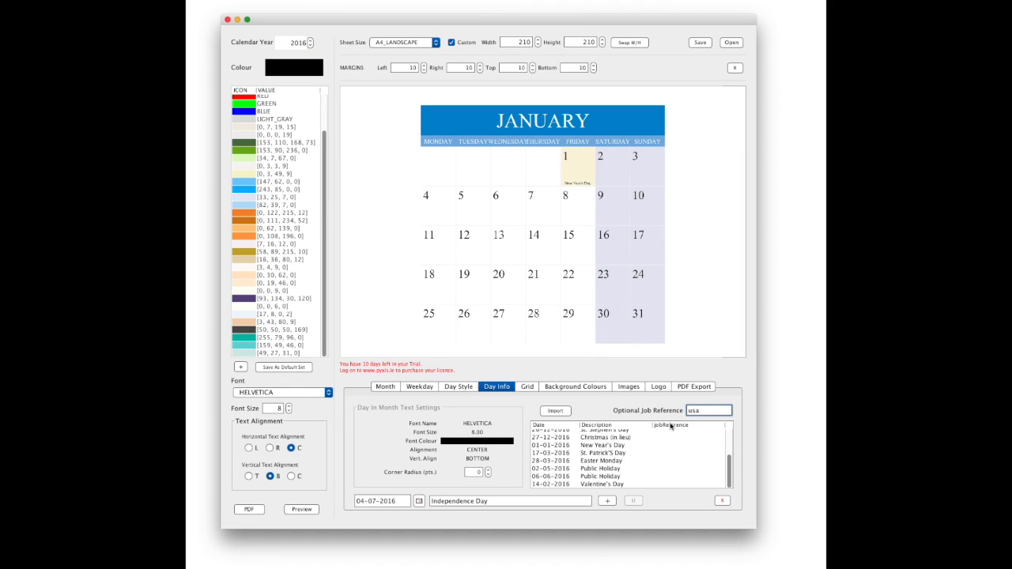
left_click_drag(730, 467, 731, 495)
left_click(607, 502)
left_click_drag(728, 467, 728, 481)
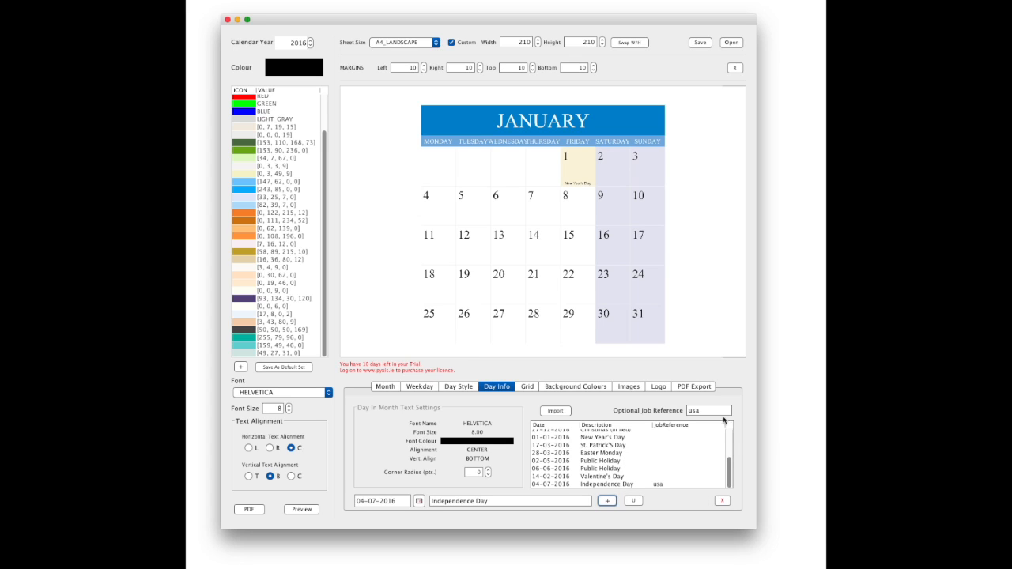
Step: Change the optional job reference to abc and generate the calendar PDF
double_click(709, 411)
type("abc")
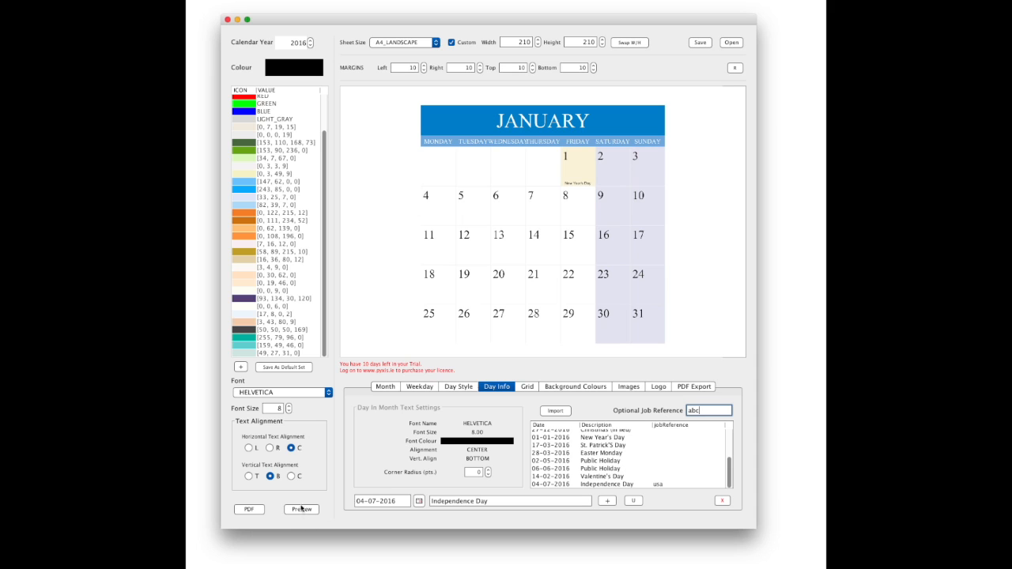
left_click(249, 510)
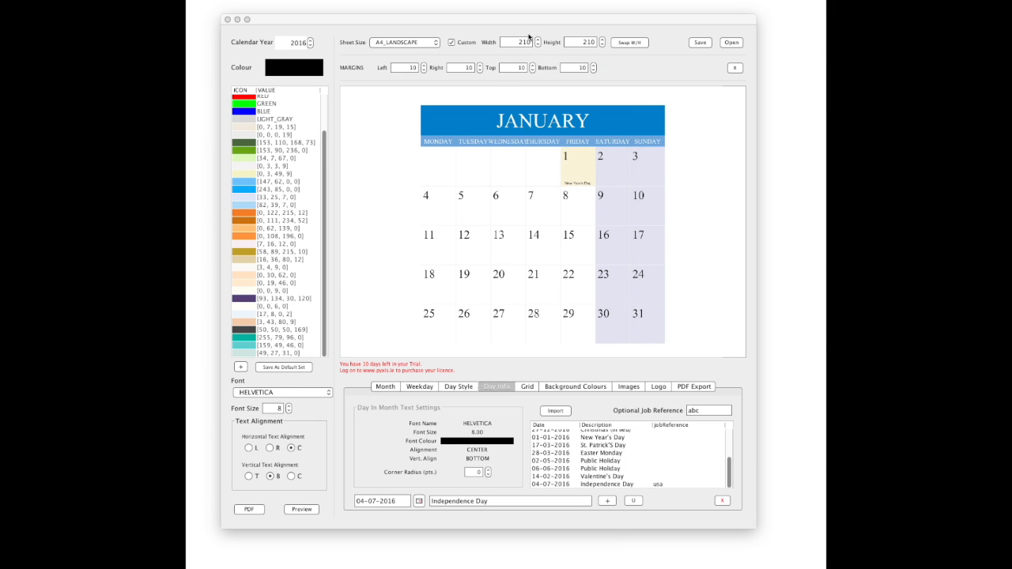
Step: Check the July page of the PDF generated with job reference abc, browse back to April, and close it
left_click_drag(738, 60, 334, 17)
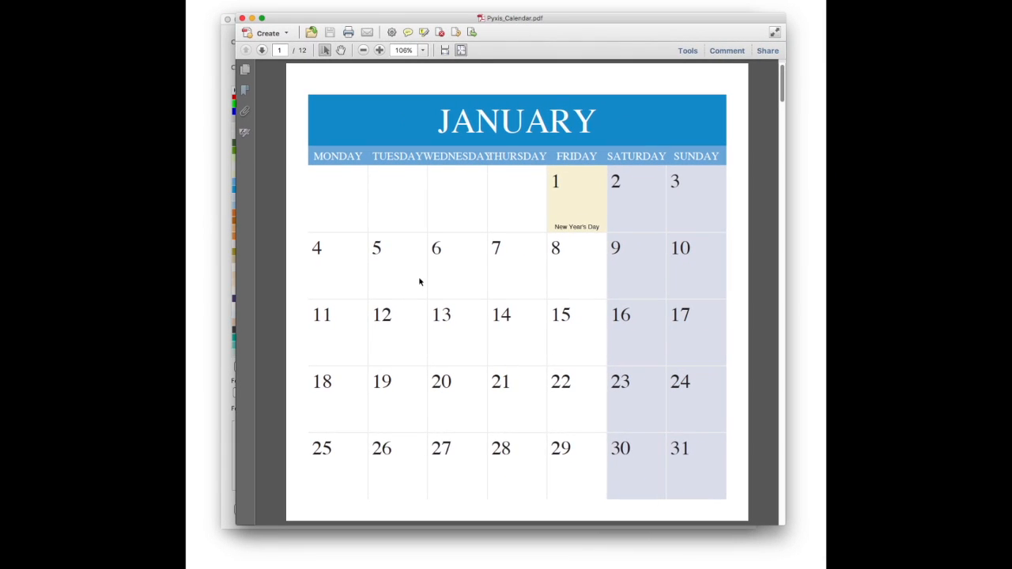
scroll(420, 280, "down", 10)
scroll(420, 280, "down", 2)
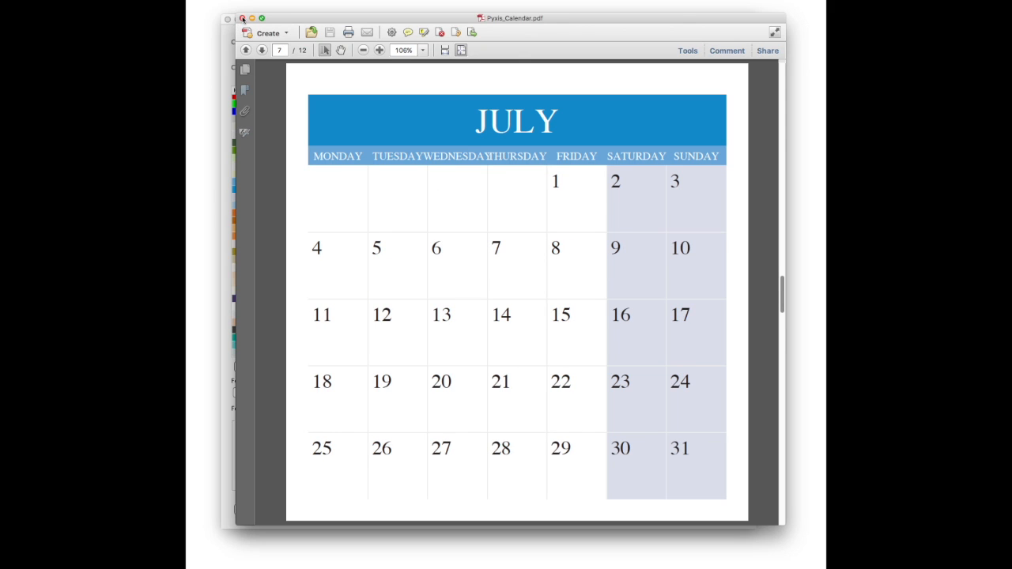
scroll(487, 227, "up", 2)
scroll(486, 227, "up", 4)
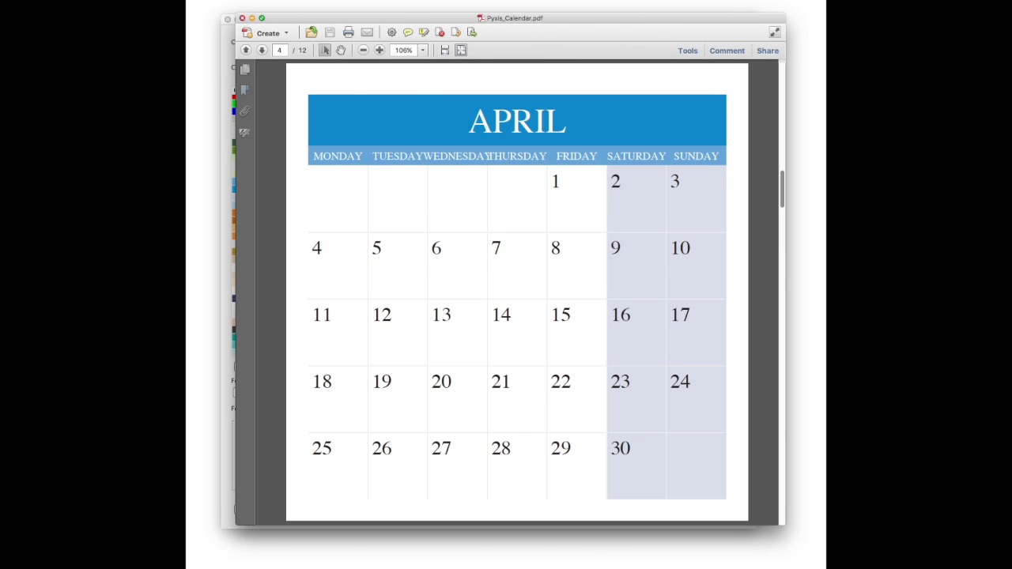
left_click(243, 18)
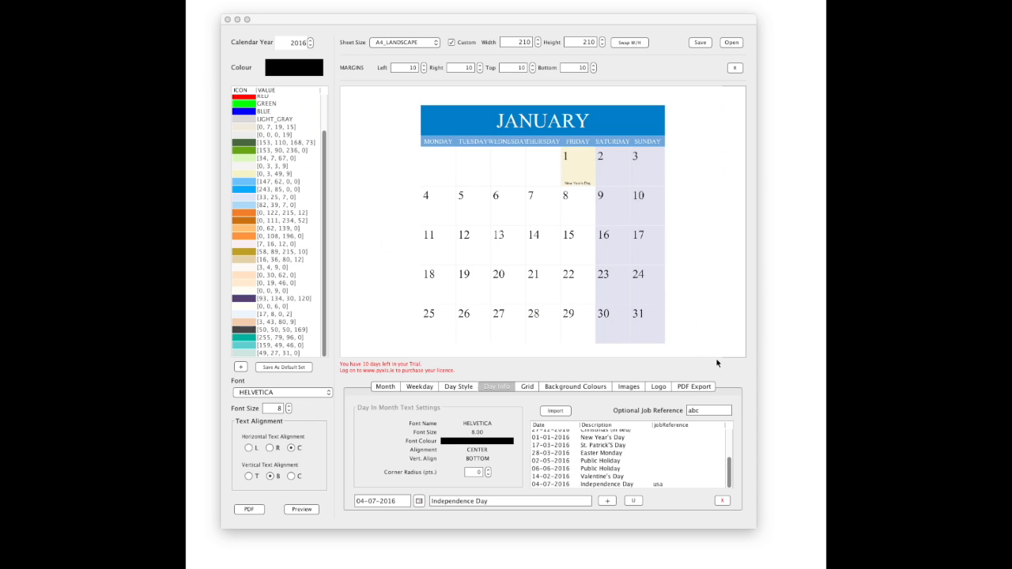
Step: Set the optional job reference back to usa and generate the calendar PDF
left_click(696, 409)
type("usa")
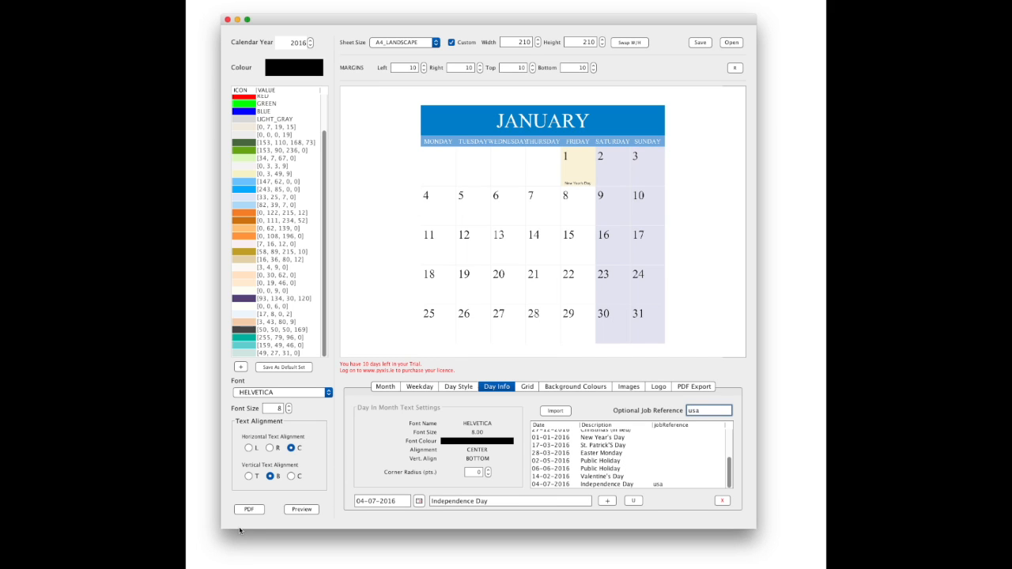
left_click(249, 509)
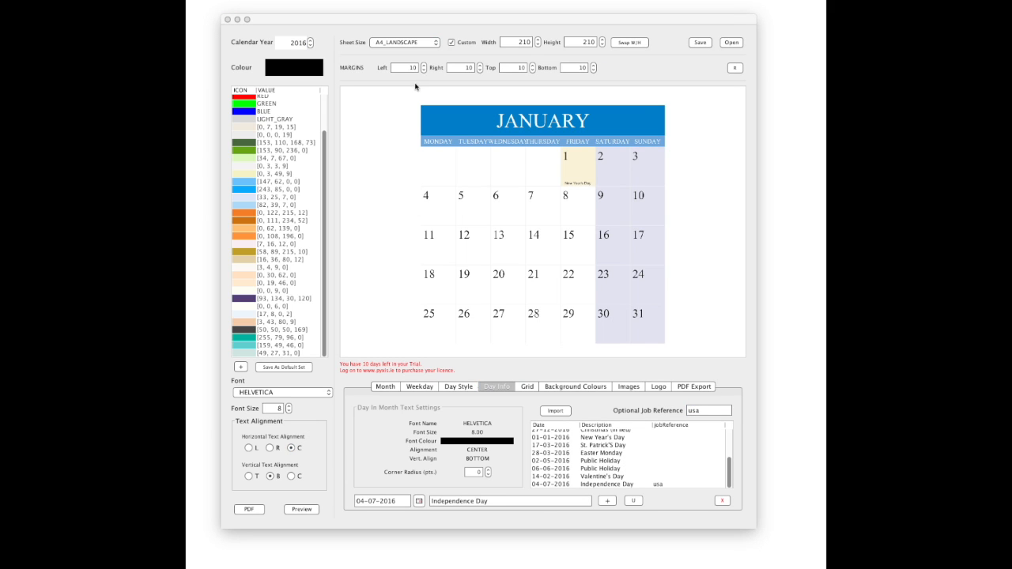
Step: Check the July page of the PDF generated with job reference usa for the Independence Day entry, and close it
left_click_drag(757, 74, 340, 14)
scroll(477, 228, "down", 15)
scroll(478, 227, "down", 8)
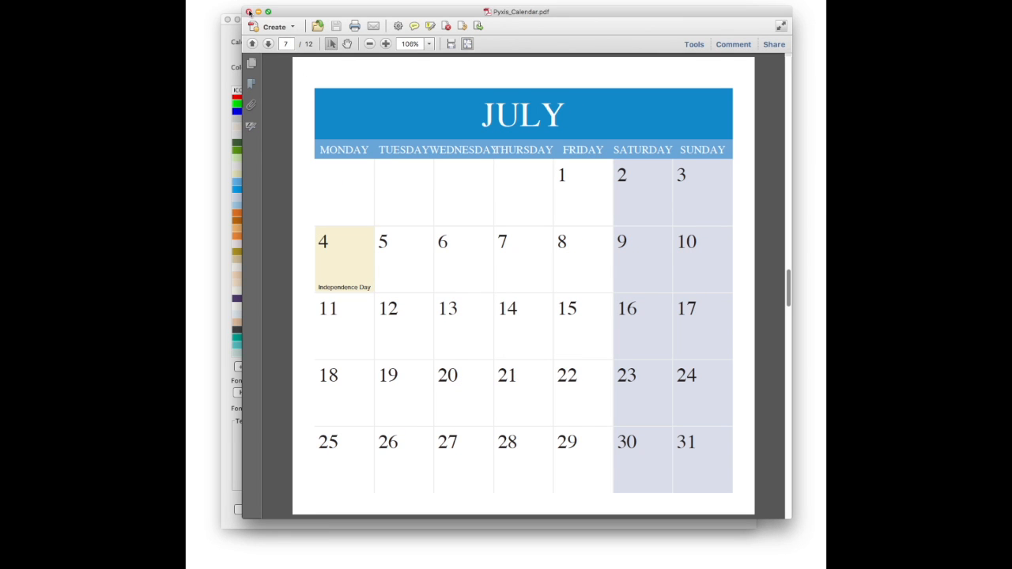
left_click(249, 12)
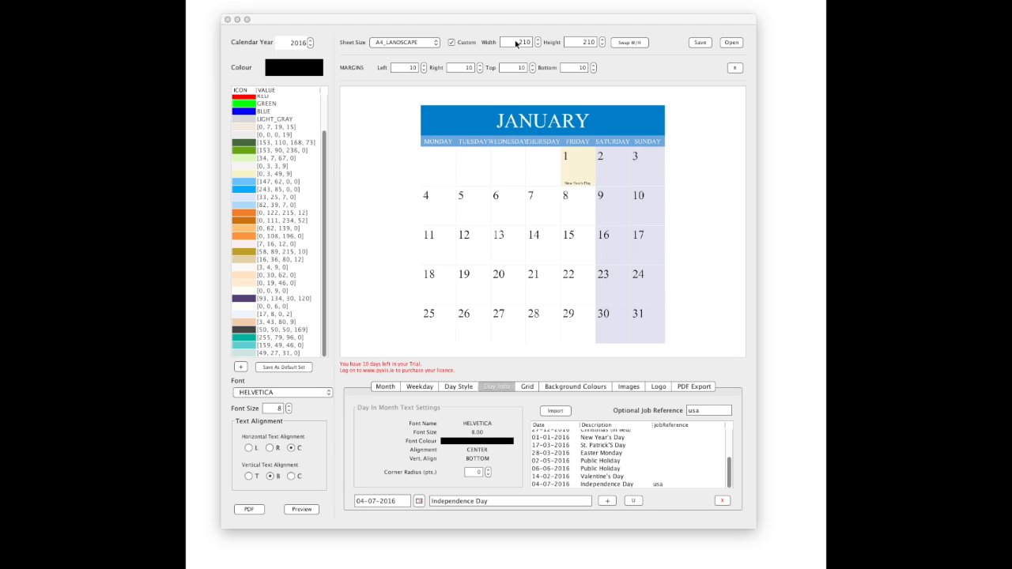
Step: Set the custom sheet width to 300, preview the wider calendar, and generate its PDF for review
left_click(516, 44)
type("300")
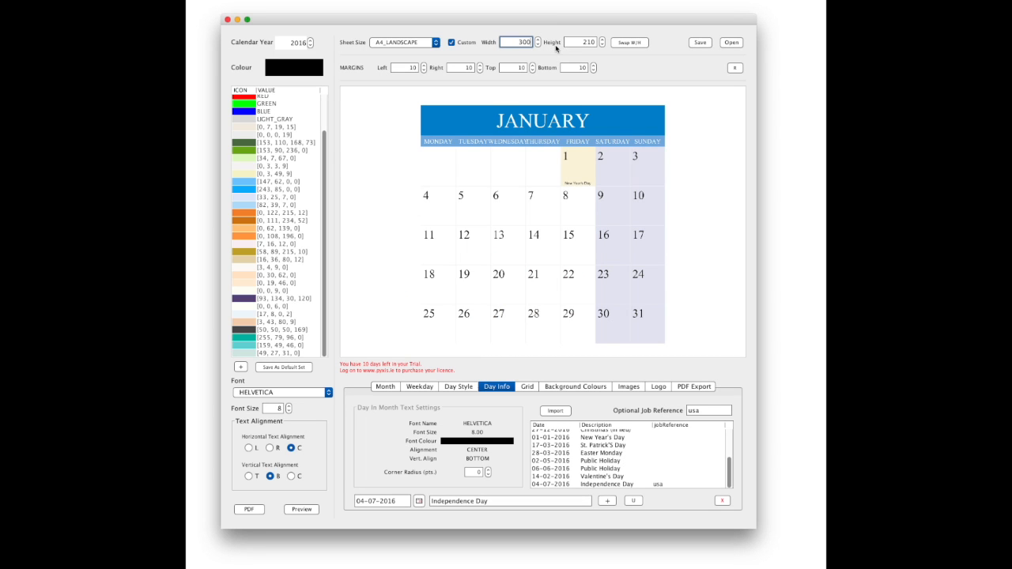
left_click(301, 509)
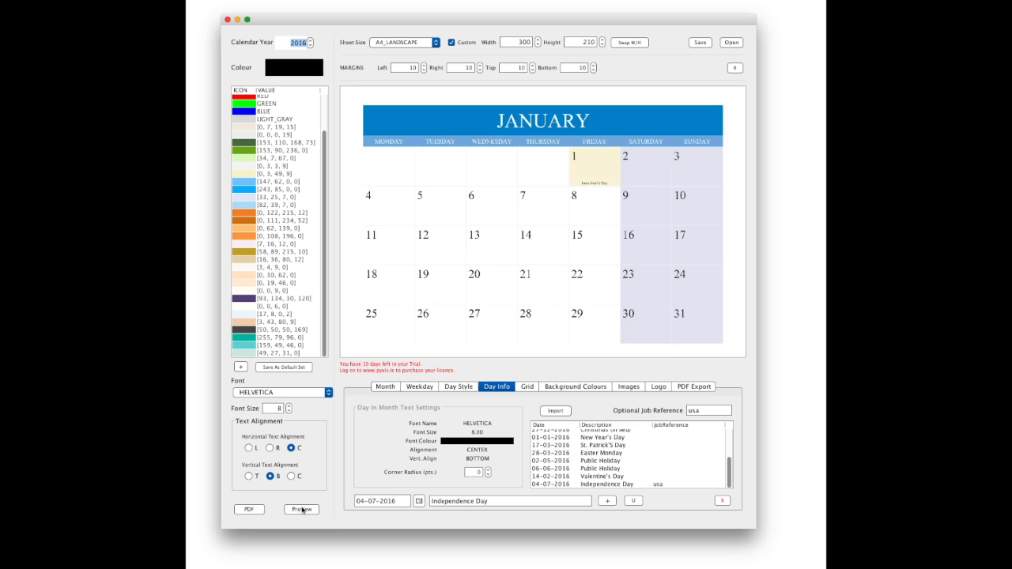
left_click(249, 509)
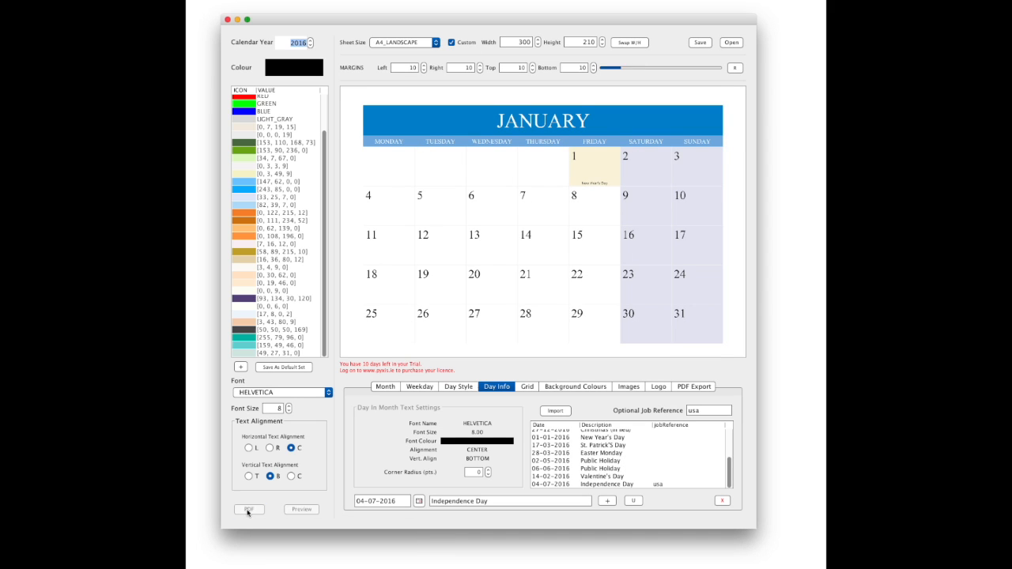
left_click_drag(764, 88, 339, 26)
scroll(419, 270, "down", 3)
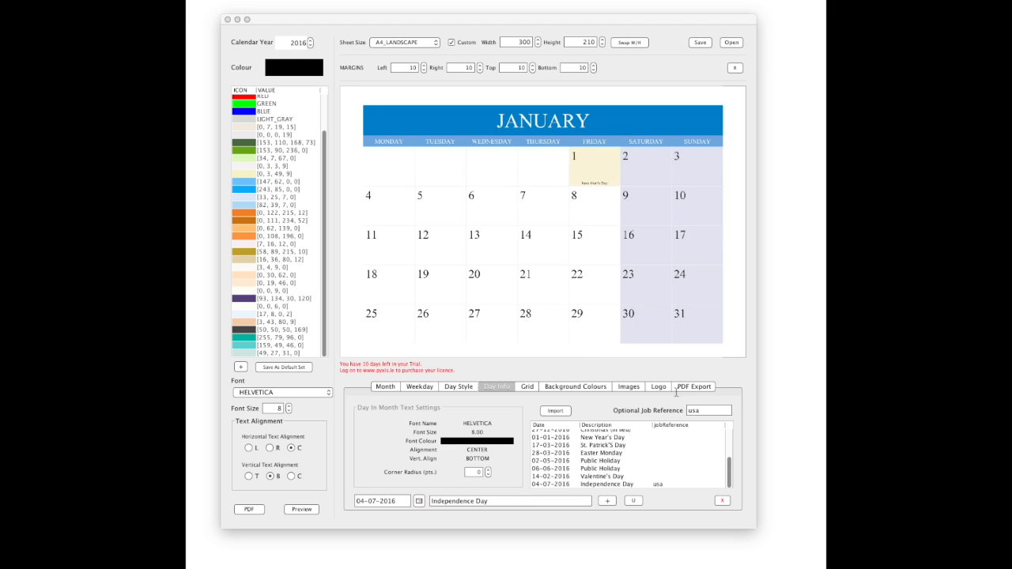
Step: Set the PDF output to Images with Months Underneath, choose the "cal images 2" image folder, and preview the calendar
left_click(696, 388)
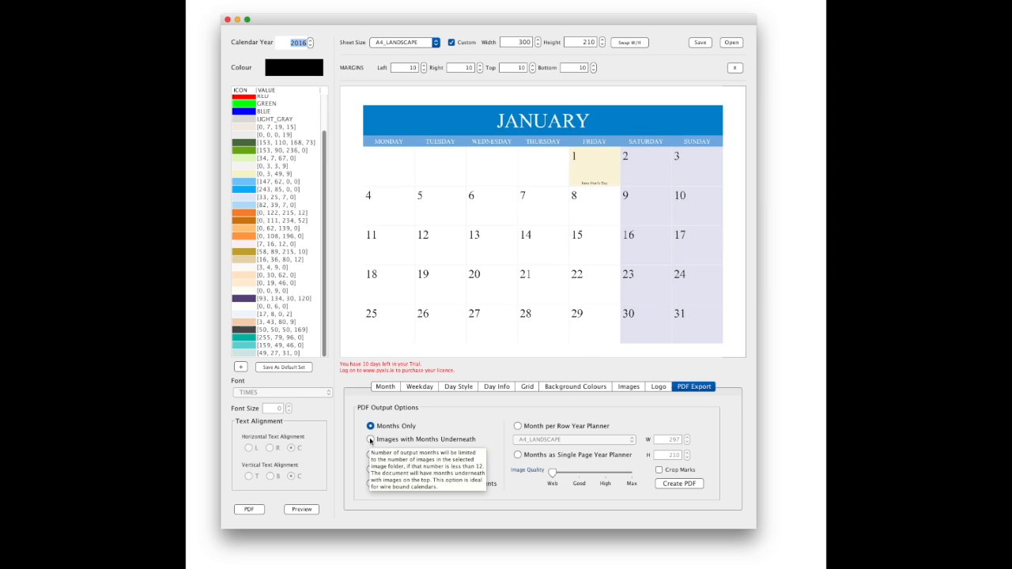
left_click(371, 439)
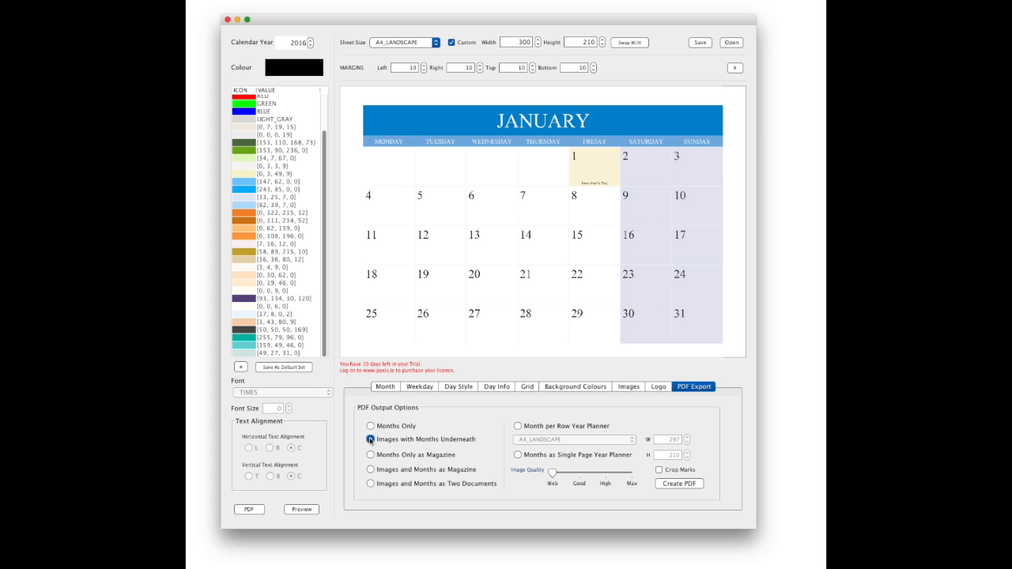
left_click(630, 386)
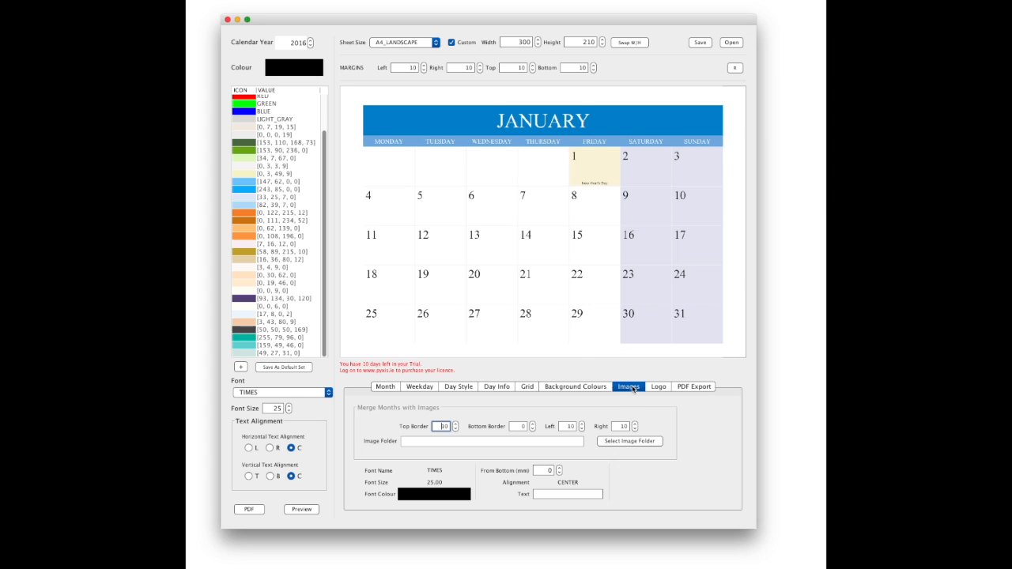
left_click(629, 443)
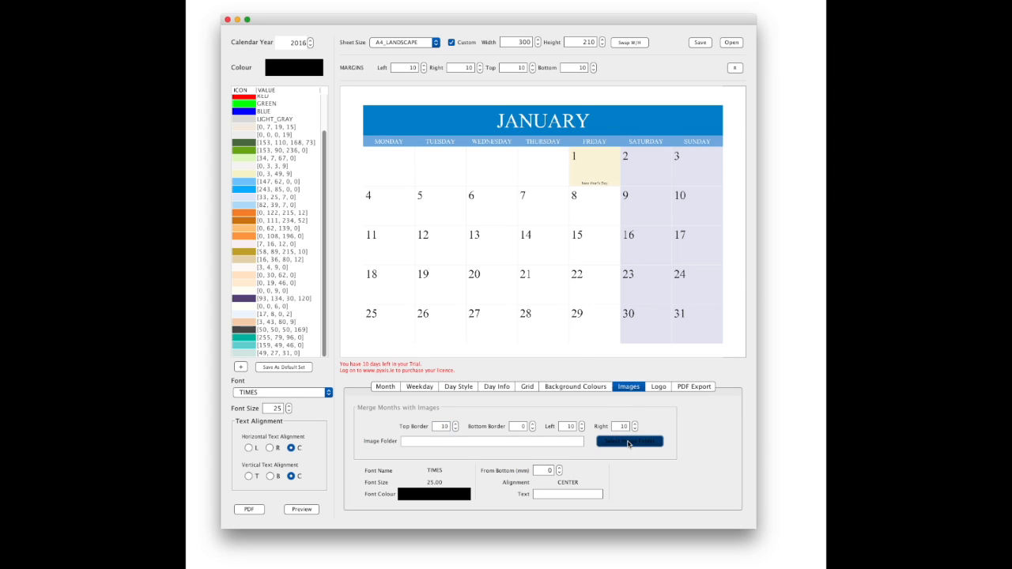
left_click(712, 377)
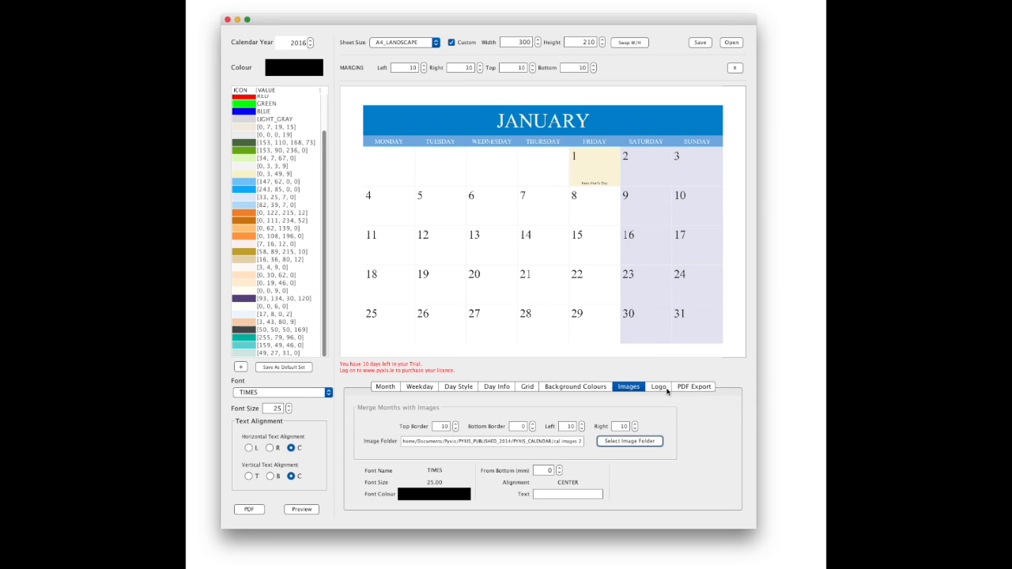
left_click(304, 510)
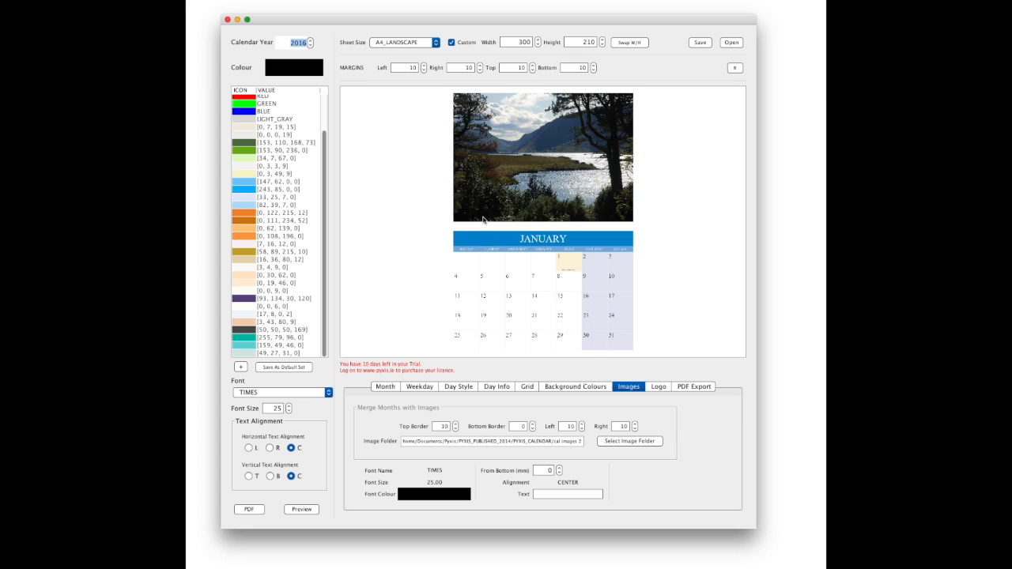
Step: Align the month name vertically to the top and refresh the calendar preview
left_click(385, 387)
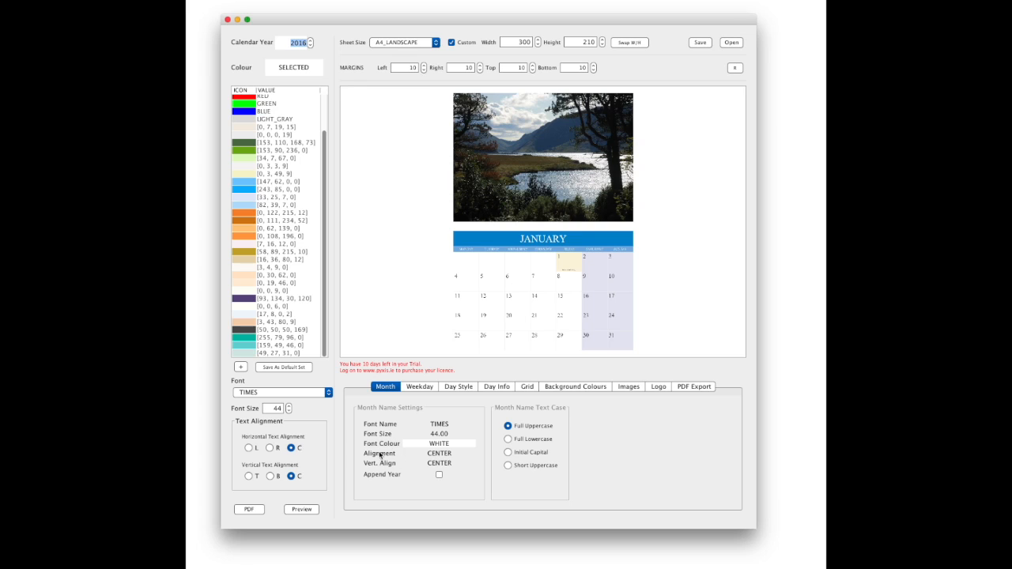
left_click(250, 477)
left_click(301, 509)
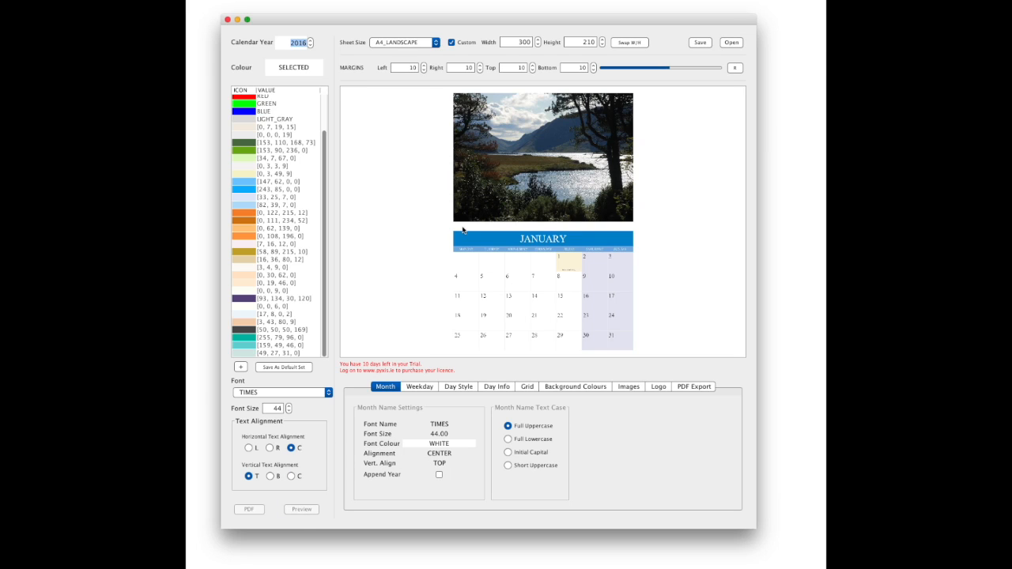
Step: Generate the PDF of the calendar with images above the months, and bring its first page into view
left_click(250, 509)
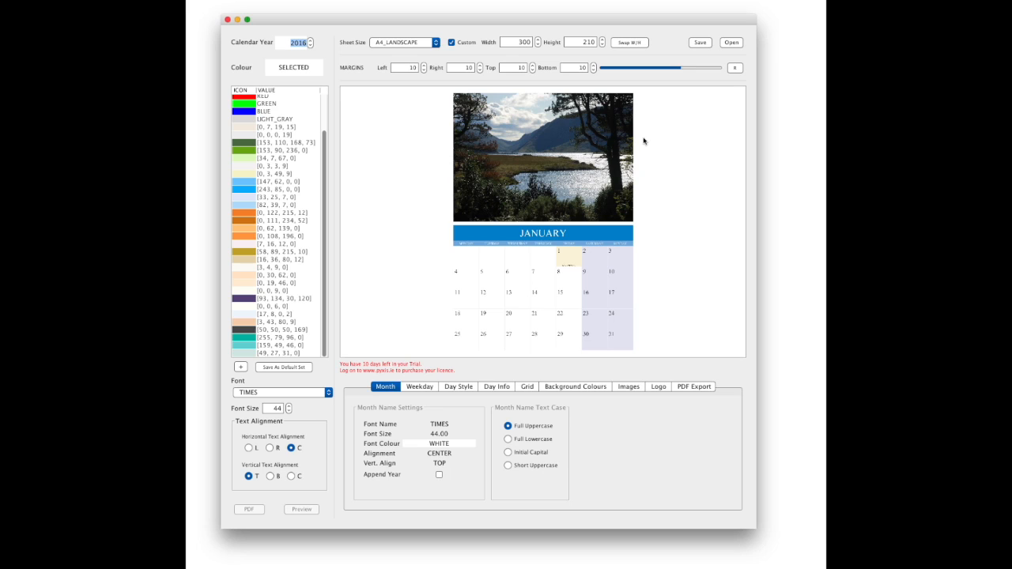
left_click(695, 388)
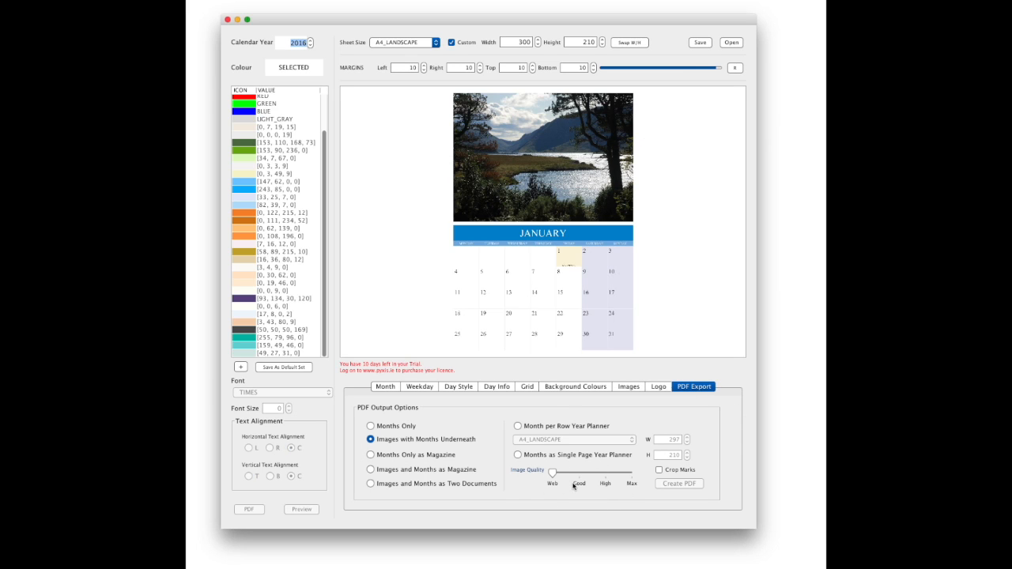
mouse_move(576, 483)
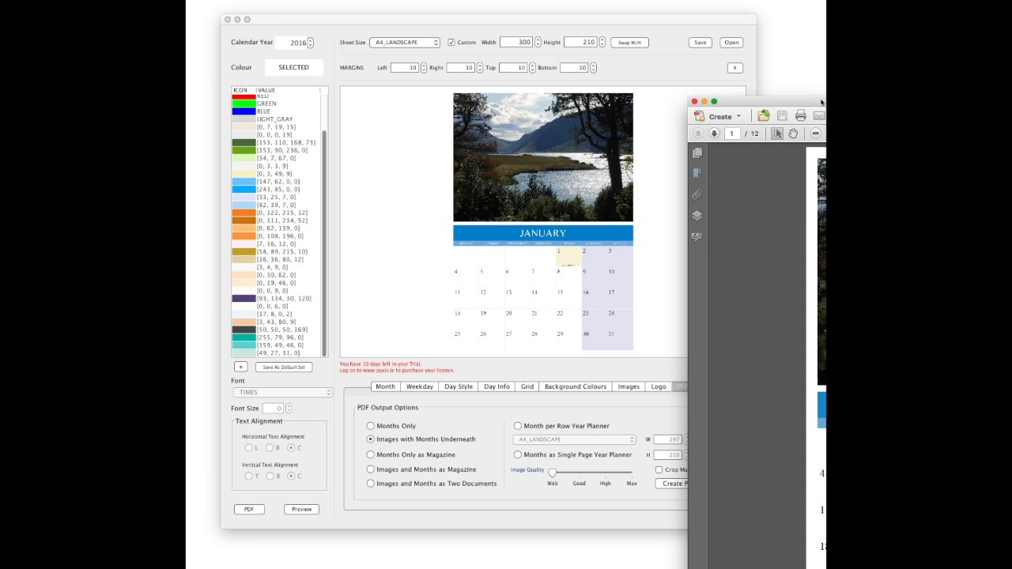
left_click_drag(793, 107, 341, 1)
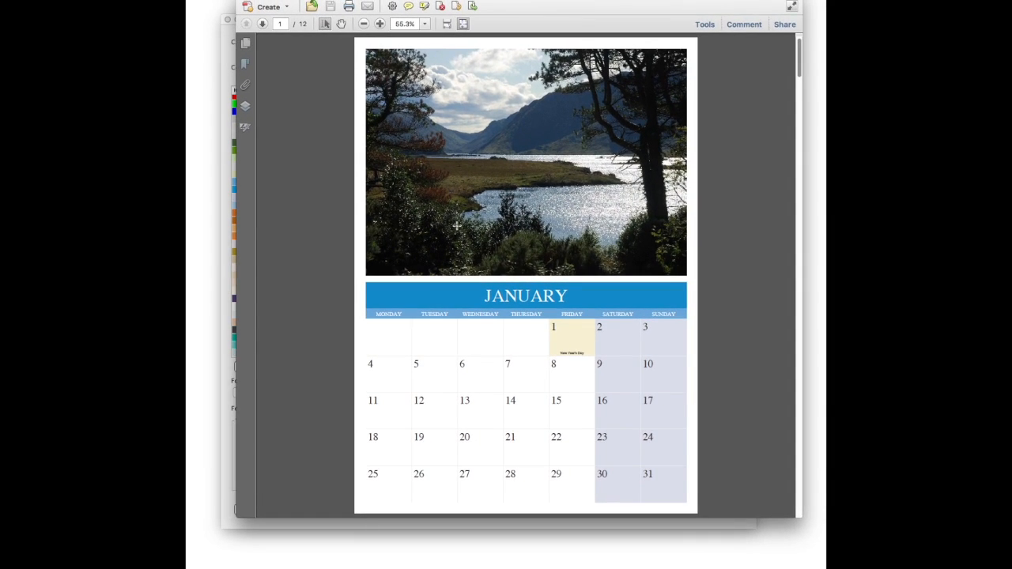
Step: Review the monthly pages of the generated PDF from January to December, then close the document
scroll(457, 225, "down", 3)
scroll(456, 225, "down", 3)
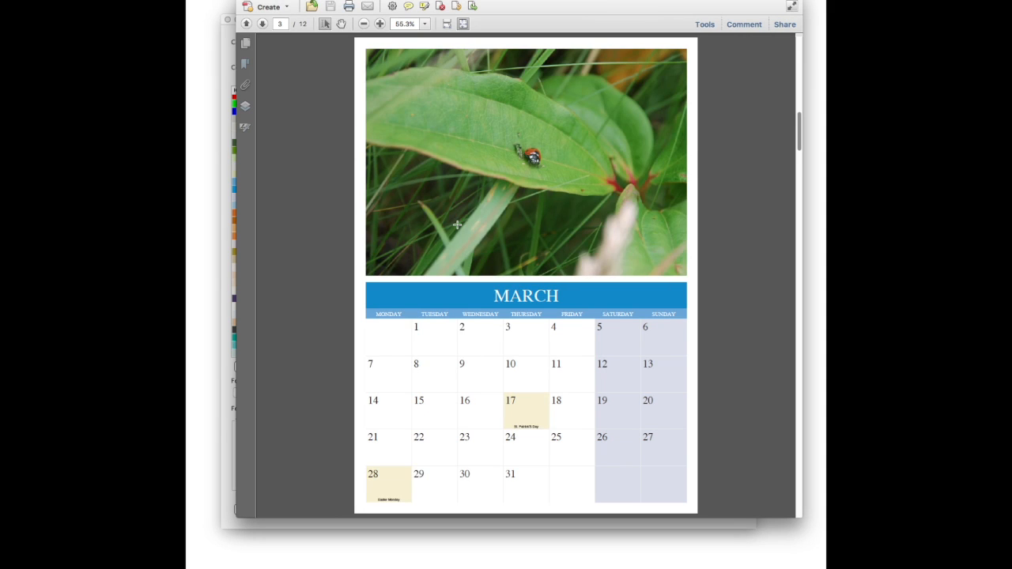
scroll(456, 225, "down", 3)
scroll(456, 225, "down", 3)
scroll(456, 225, "down", 3)
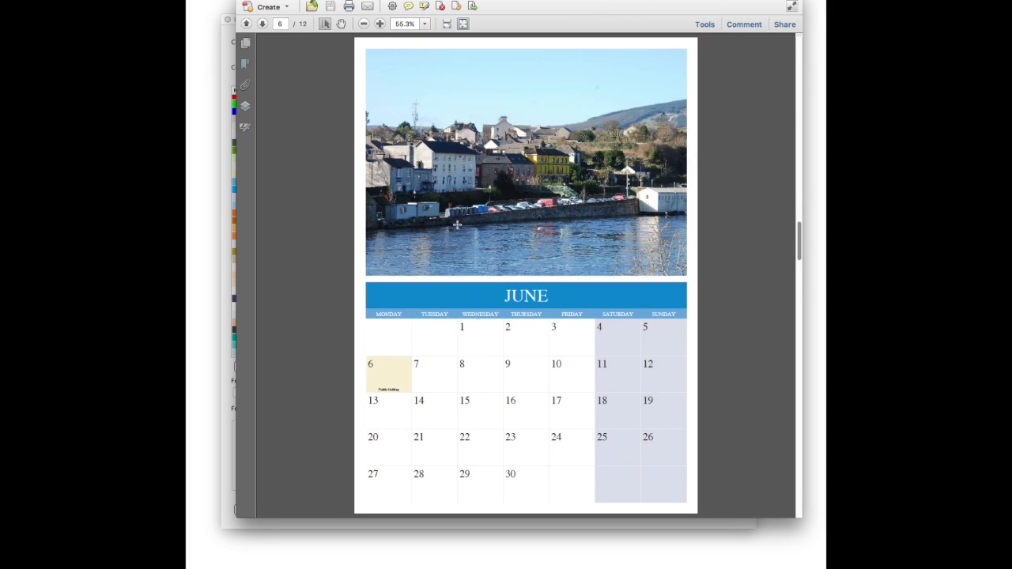
scroll(456, 225, "down", 3)
scroll(456, 225, "down", 3)
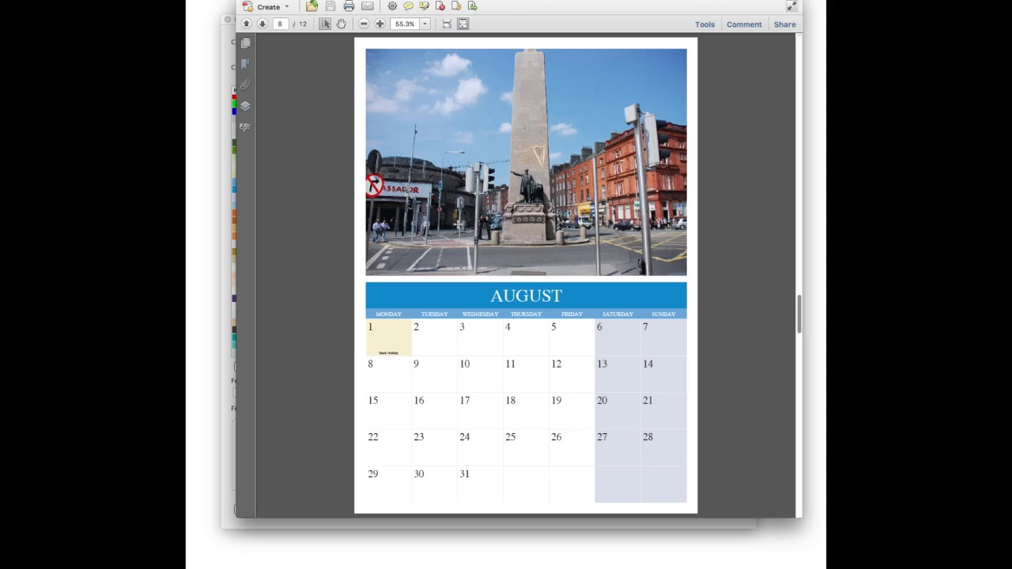
scroll(456, 226, "down", 9)
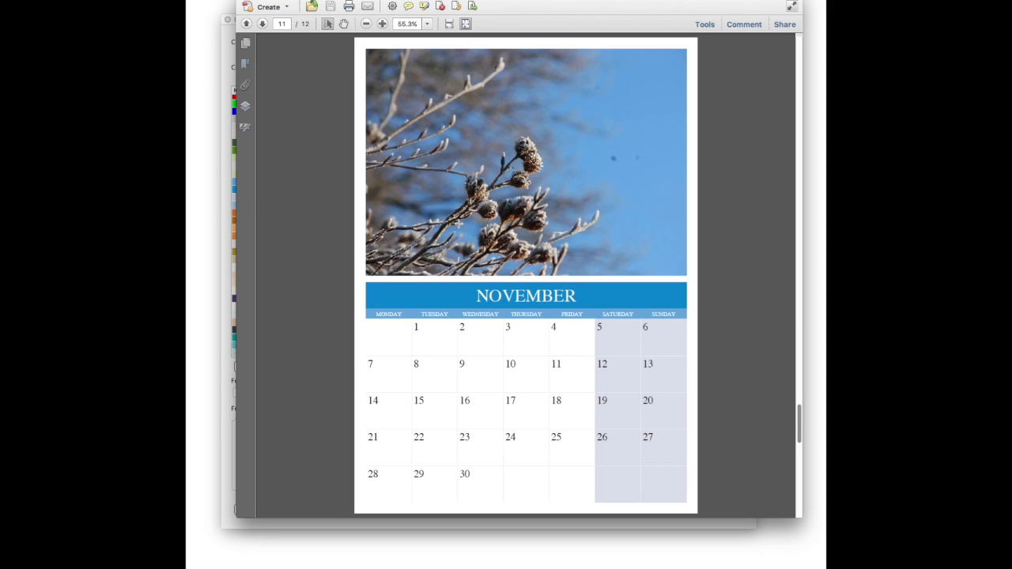
scroll(459, 225, "down", 3)
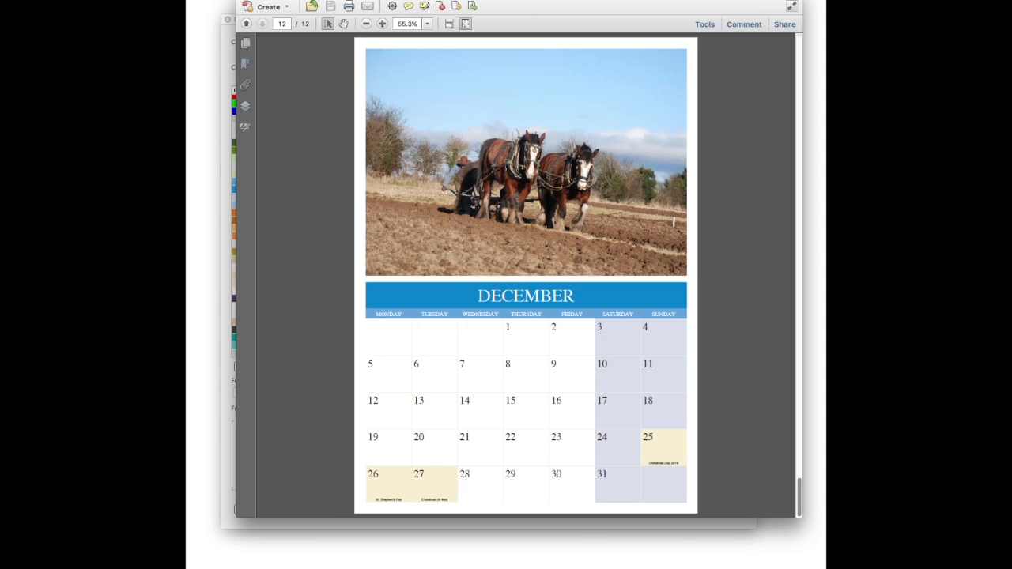
left_click(244, 0)
Step: Set the custom sheet width to 250 and generate the calendar PDF again
left_click(514, 43)
double_click(514, 42)
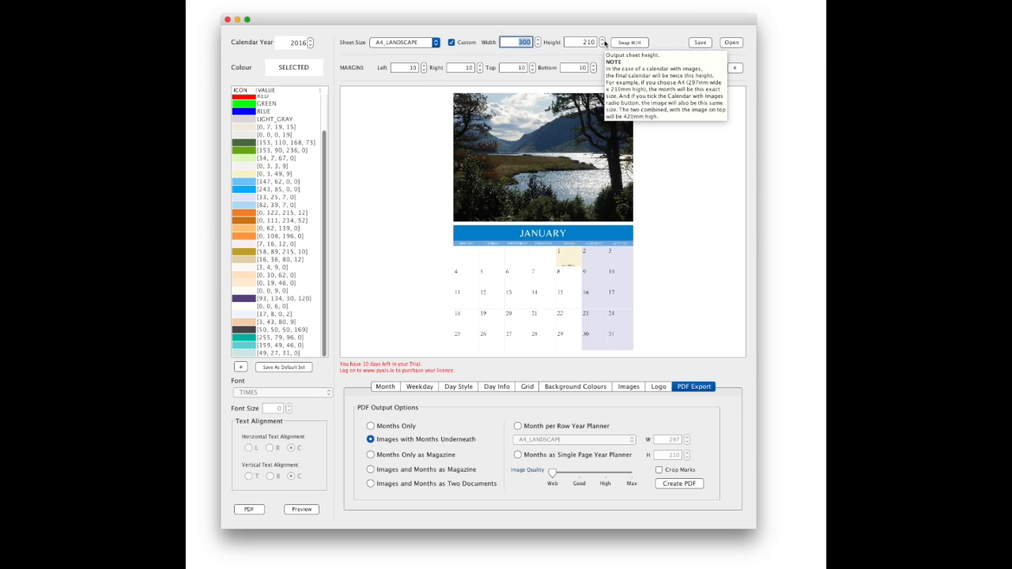
type("250")
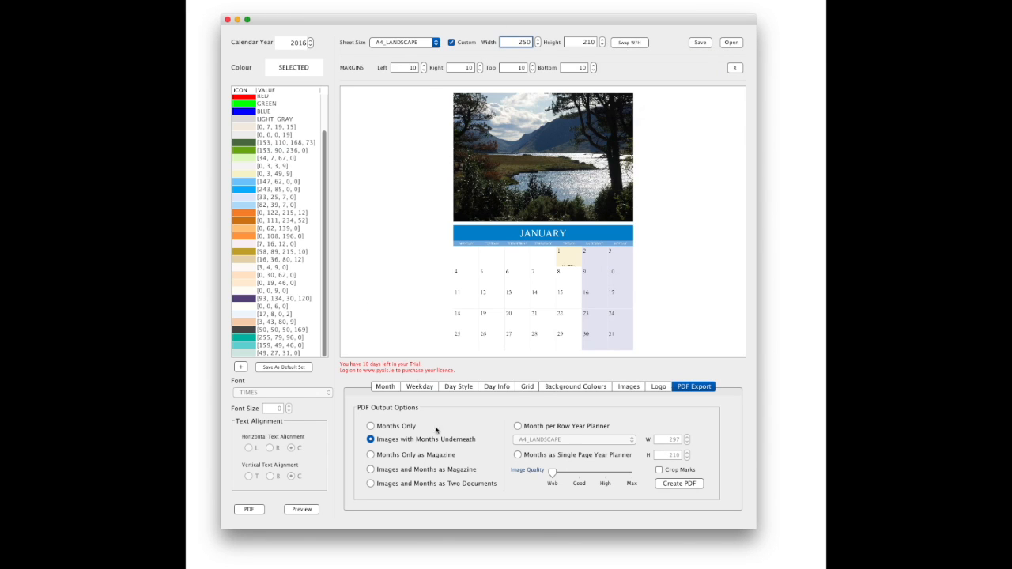
left_click(250, 510)
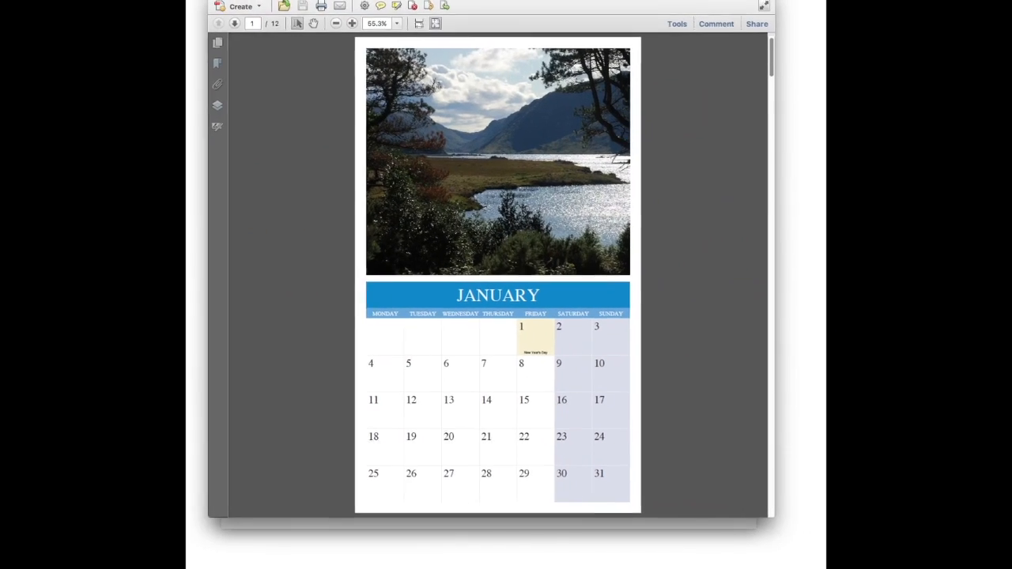
Step: Examine the narrower calendar's image and month layout through to the last page of the PDF
scroll(485, 230, "down", 3)
scroll(485, 231, "down", 3)
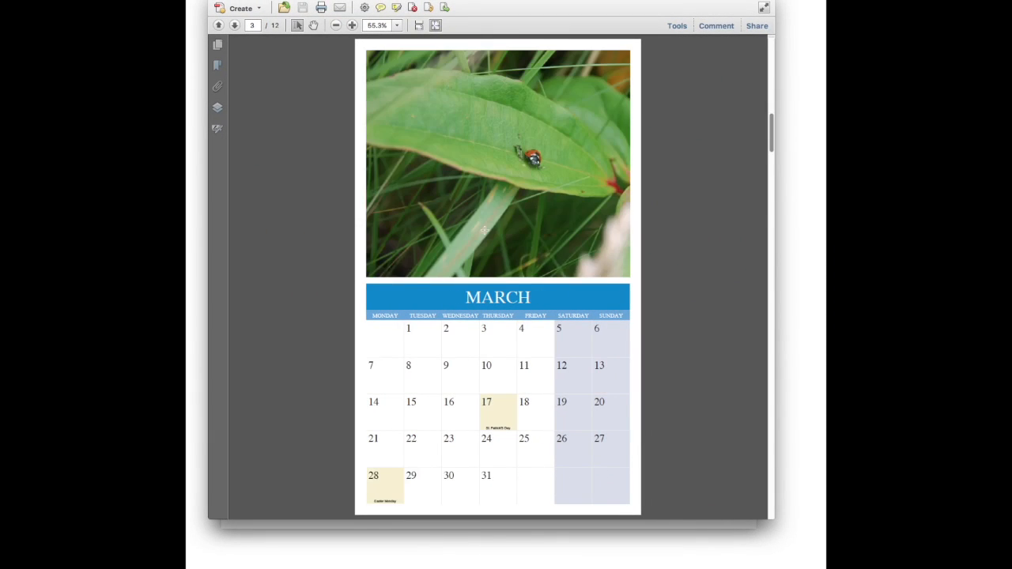
scroll(485, 230, "down", 6)
scroll(488, 230, "down", 6)
scroll(488, 229, "down", 12)
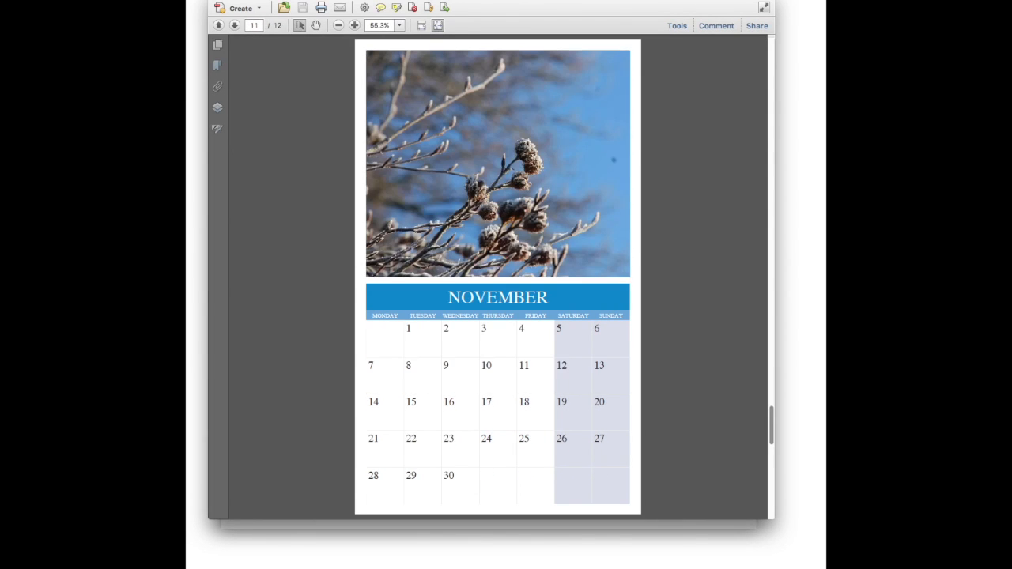
scroll(491, 230, "down", 3)
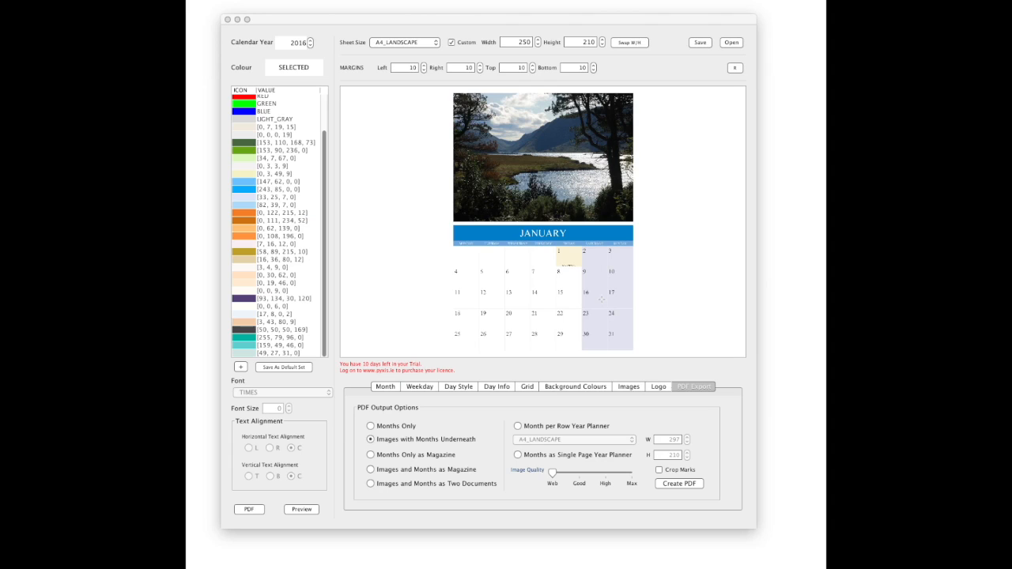
Step: Exit the calendar application, saving the current settings as "Pyxis_Calendar 2016 250 x 210 blue.prop" in the Pyxis_Preferences_Directory folder
left_click(228, 19)
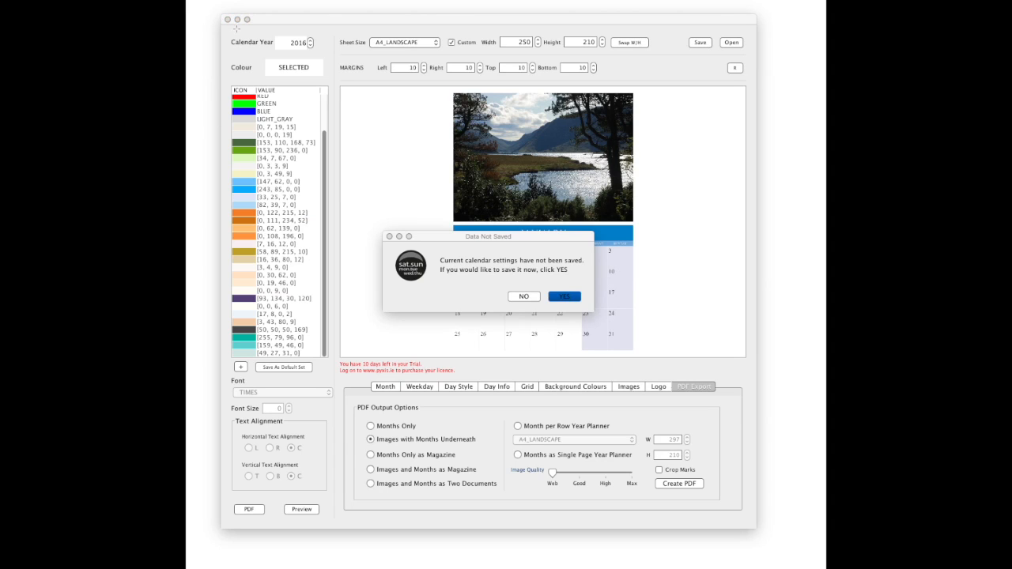
left_click(569, 298)
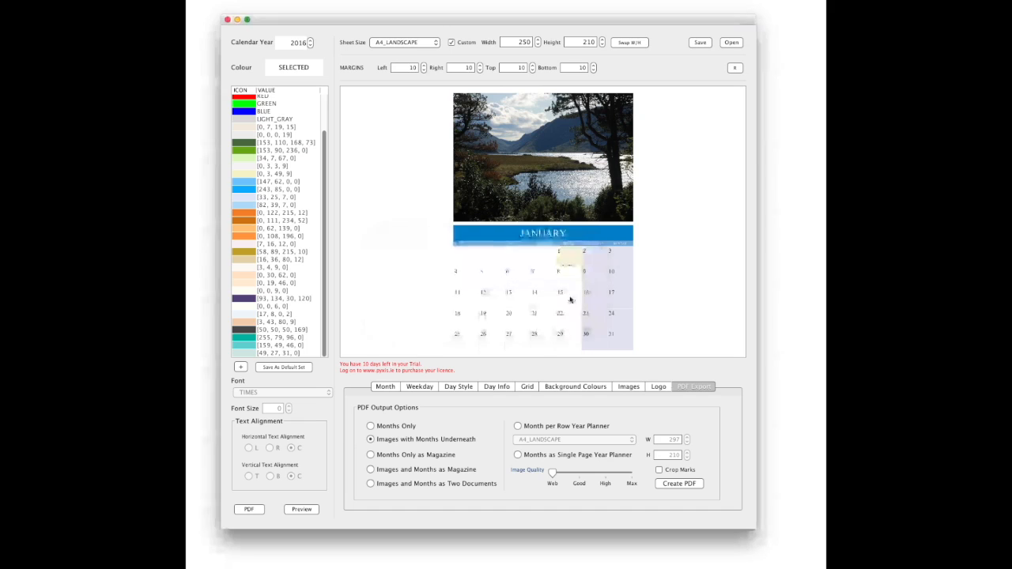
left_click_drag(791, 108, 562, 176)
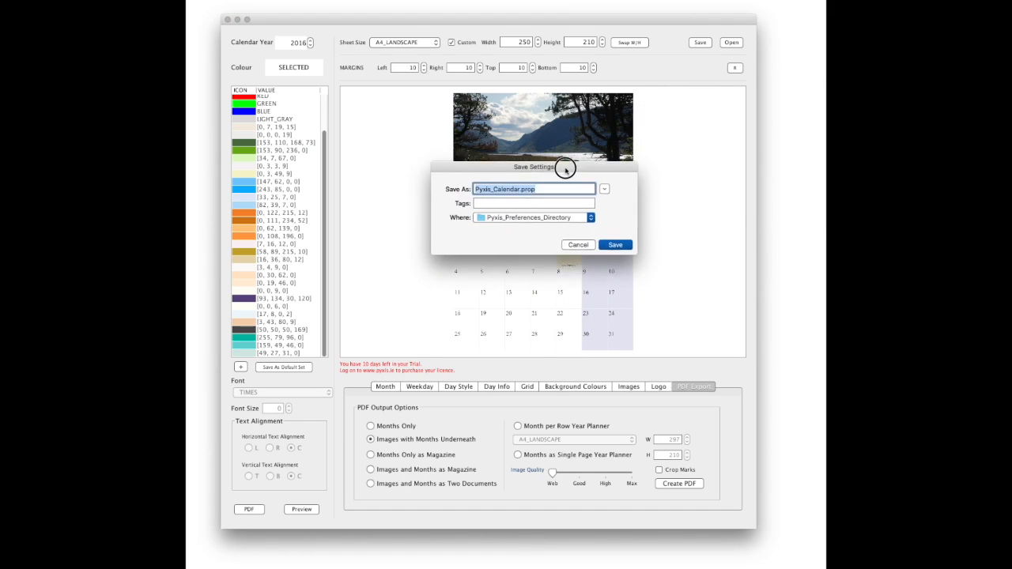
left_click(514, 193)
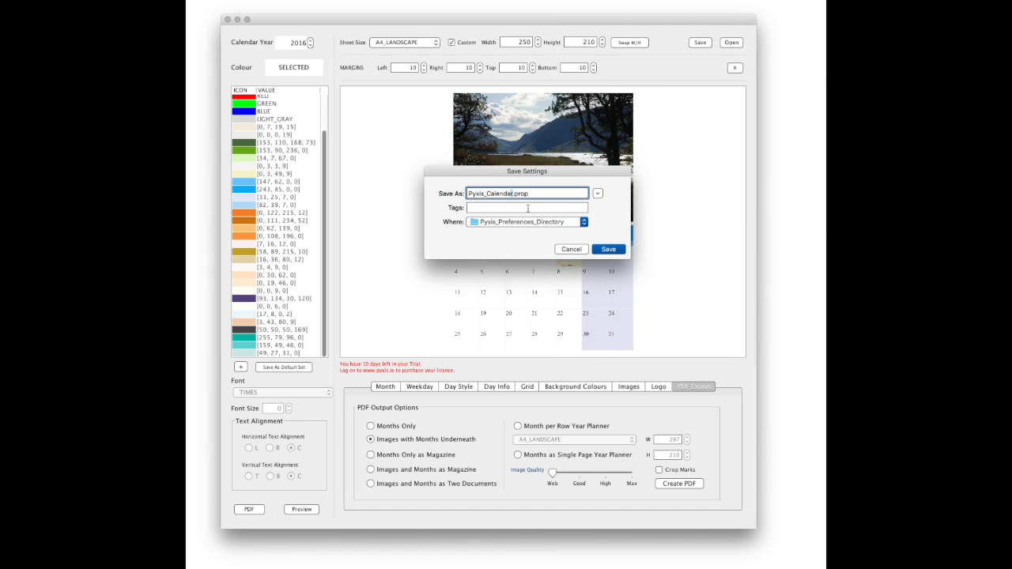
type("2016 250 x 210 blue")
left_click(609, 249)
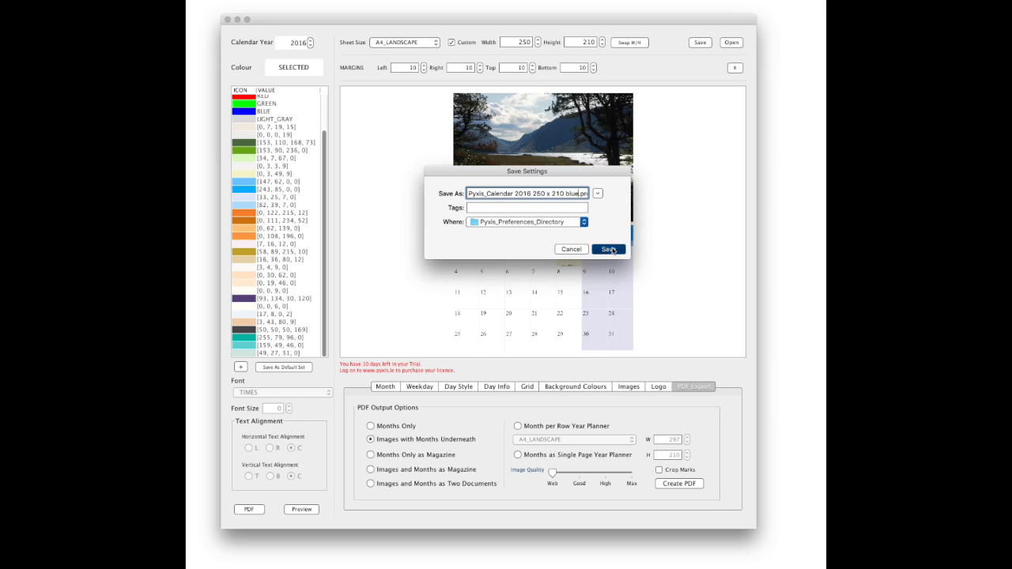
key("super+q")
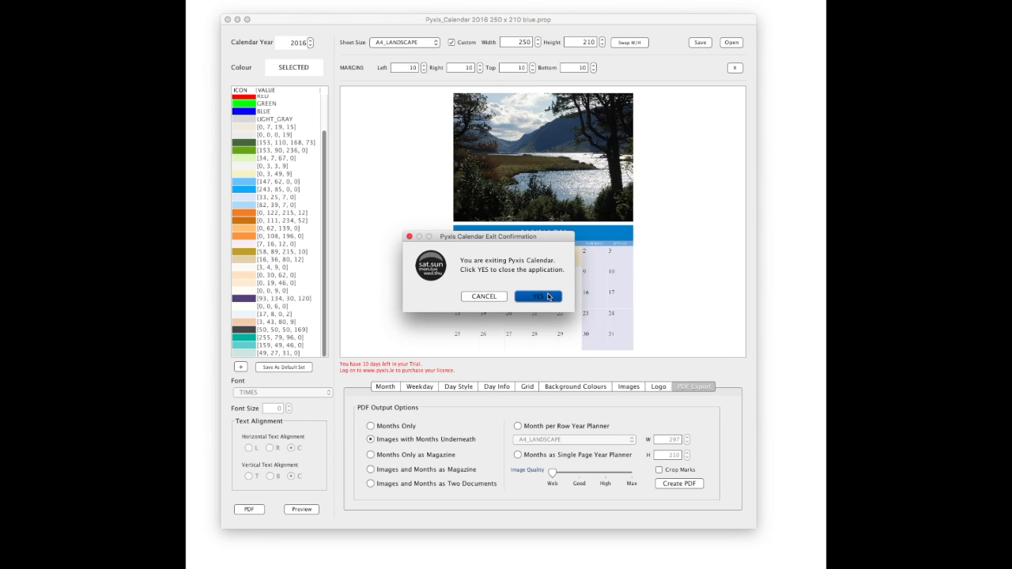